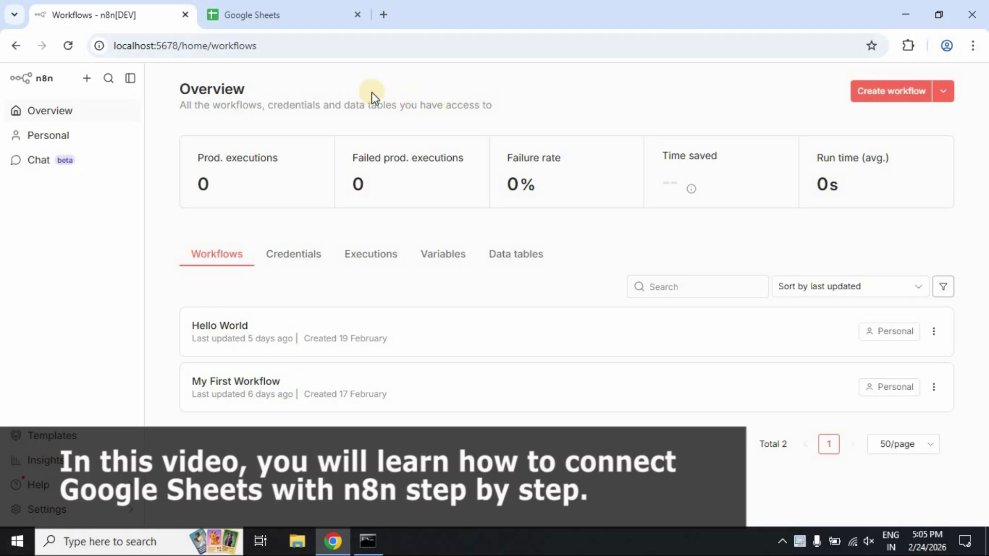
Step: Switch to Google Sheets, open the n8n-Test_sheet spreadsheet to view its column headers, and return to n8n
{"action": "left_click", "coordinate": [272, 11]}
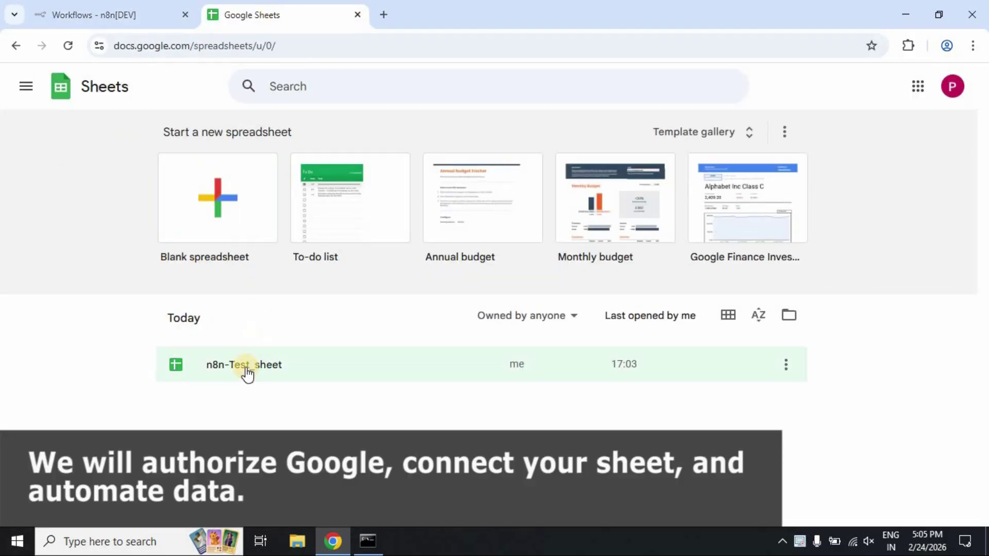
{"action": "left_click", "coordinate": [246, 367]}
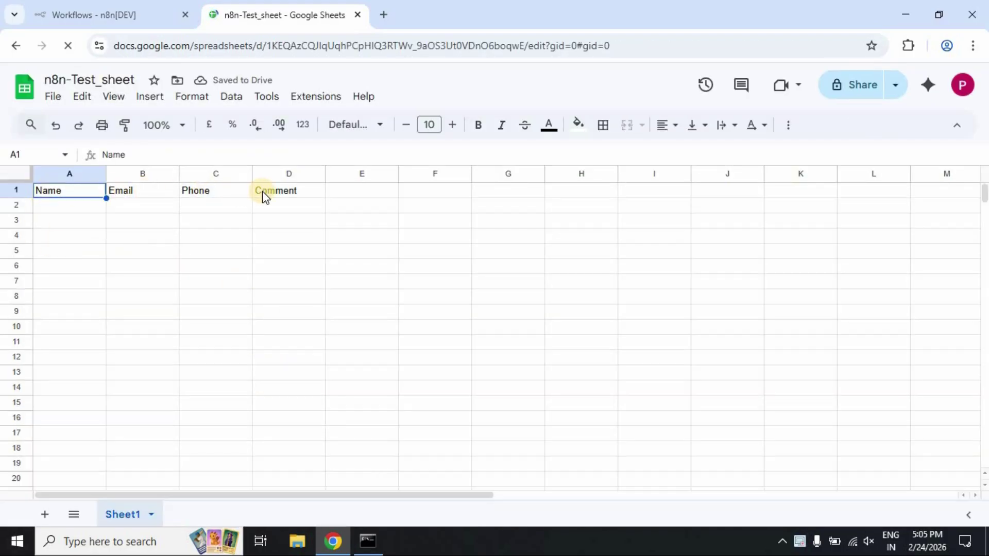
{"action": "left_click", "coordinate": [118, 15]}
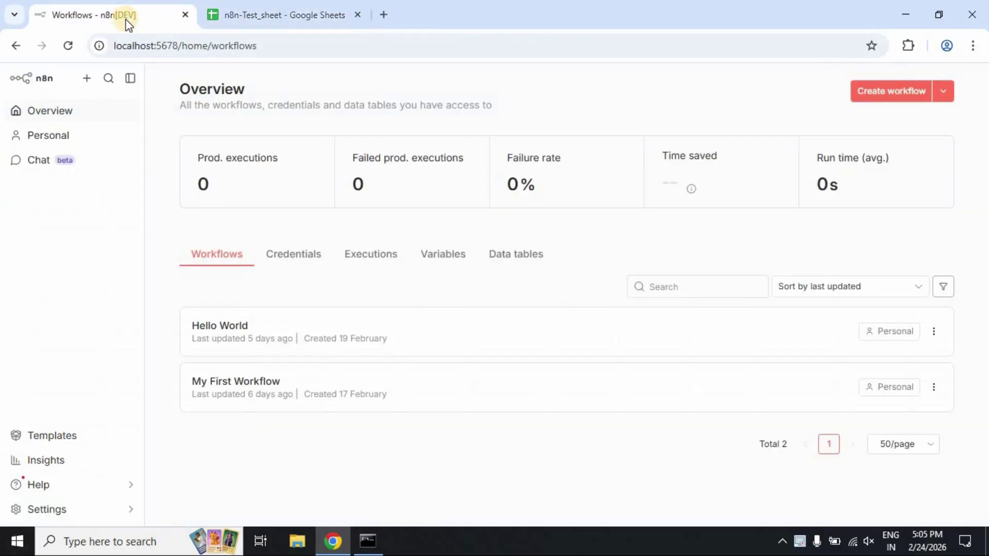
Step: Create a new workflow and add a manual trigger as its first step
{"action": "left_click", "coordinate": [891, 101]}
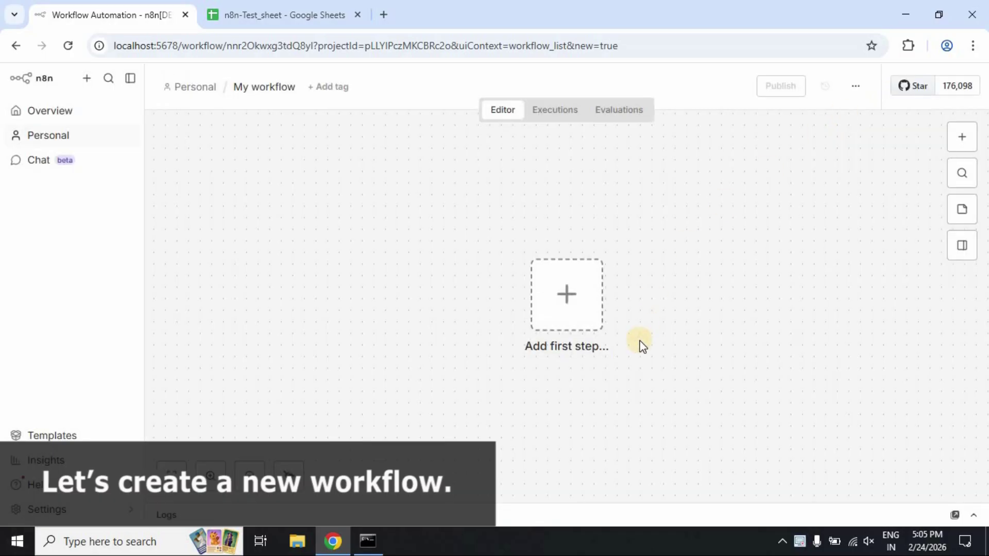
{"action": "left_click", "coordinate": [568, 296]}
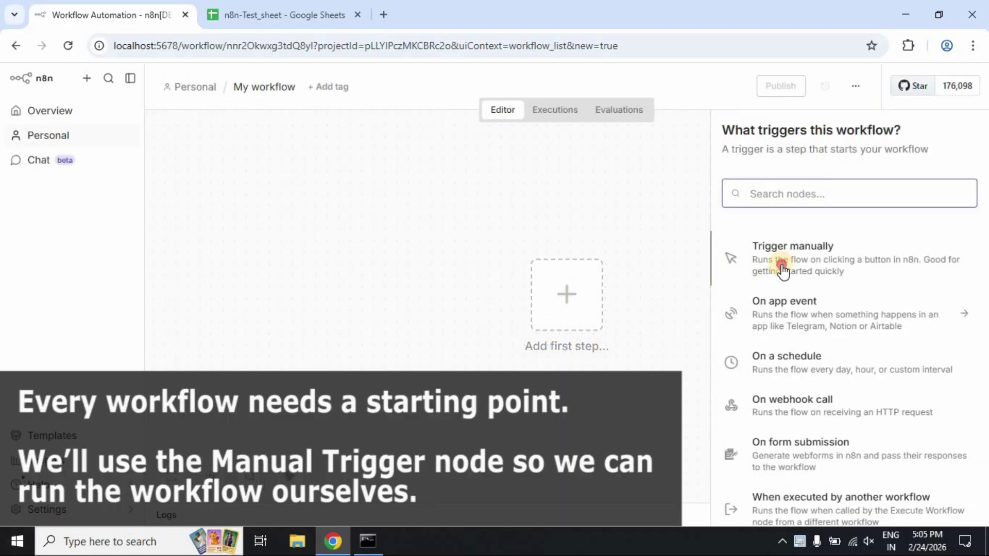
{"action": "left_click", "coordinate": [779, 267]}
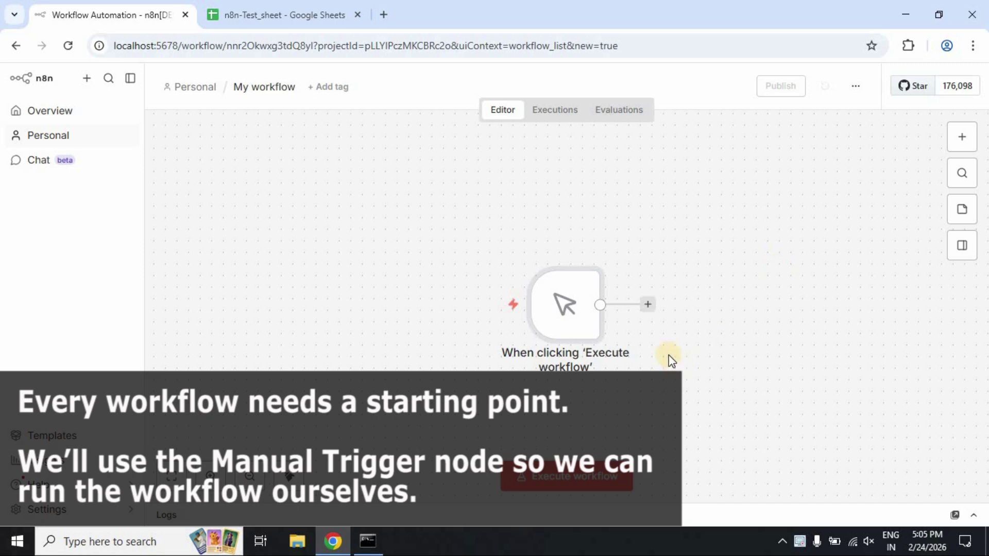
Step: Connect a Google Sheets node with the "Append row in sheet" action after the manual trigger
{"action": "left_click", "coordinate": [649, 306]}
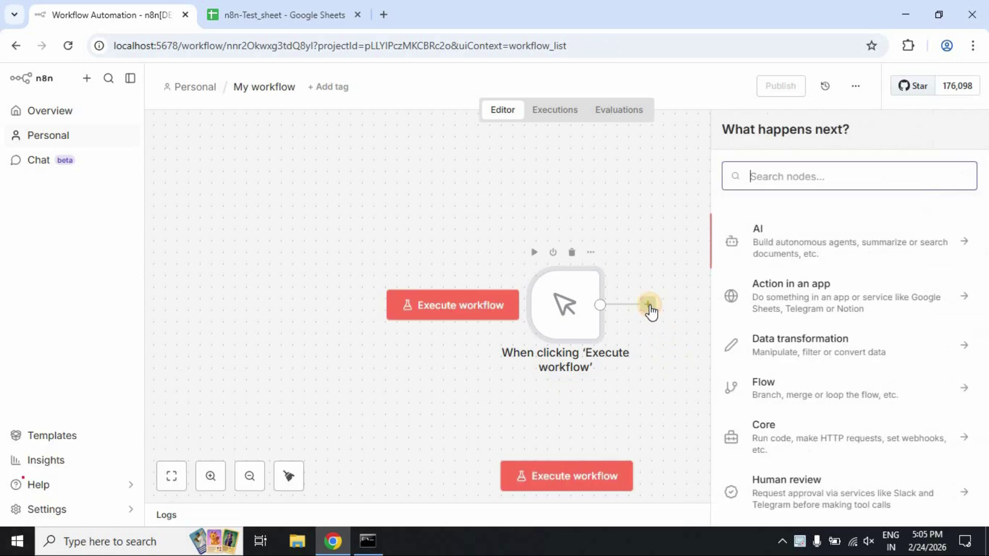
{"action": "left_click", "coordinate": [798, 178]}
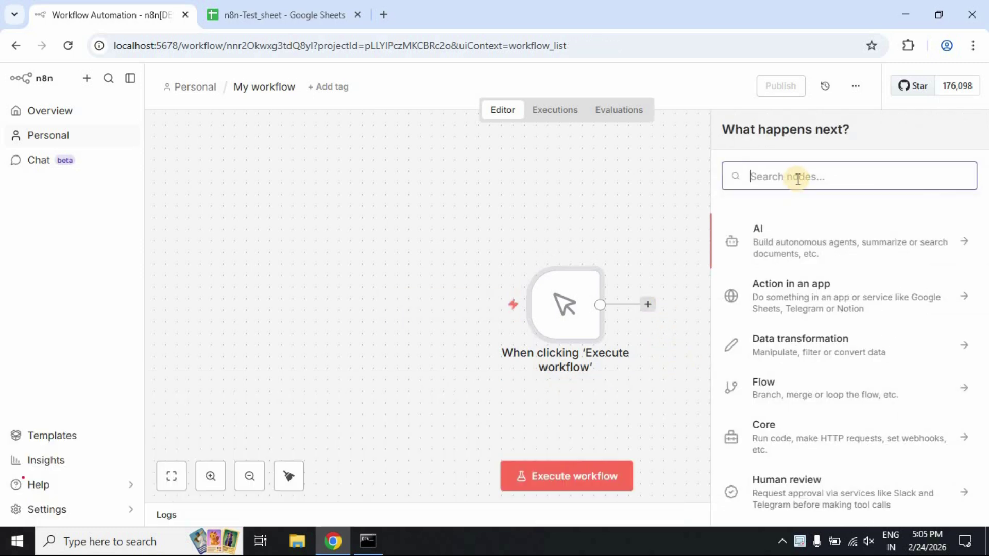
{"action": "type", "text": "sheet"}
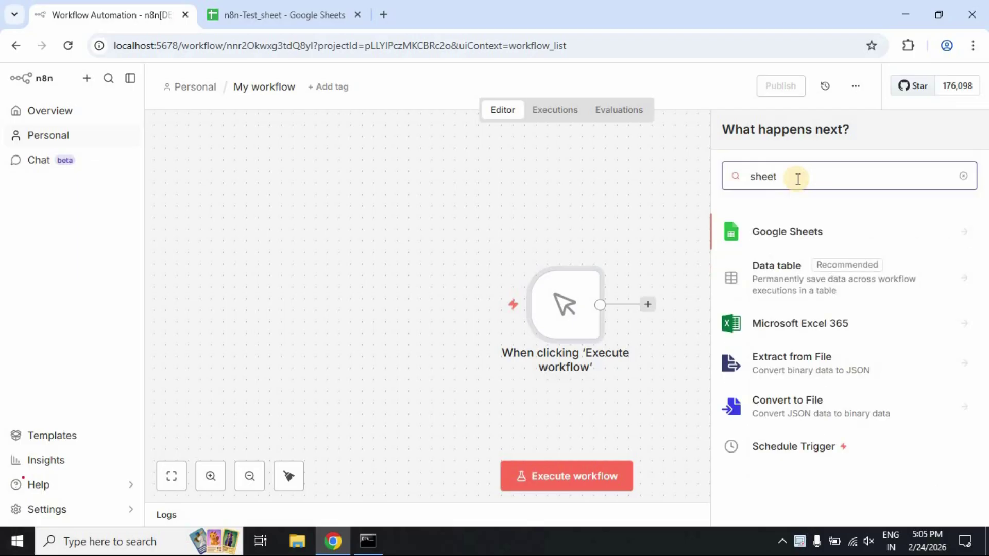
{"action": "left_click", "coordinate": [797, 233]}
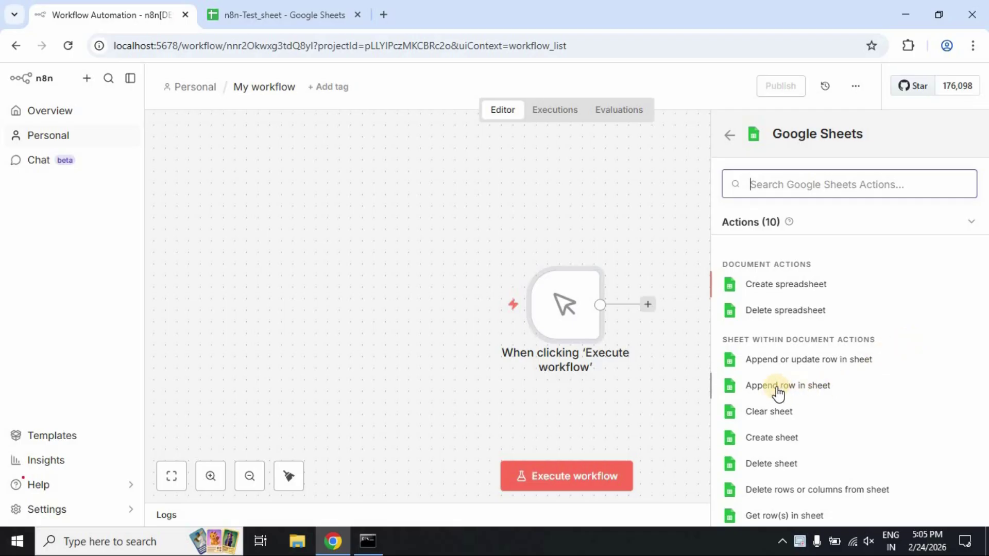
{"action": "left_click", "coordinate": [802, 392]}
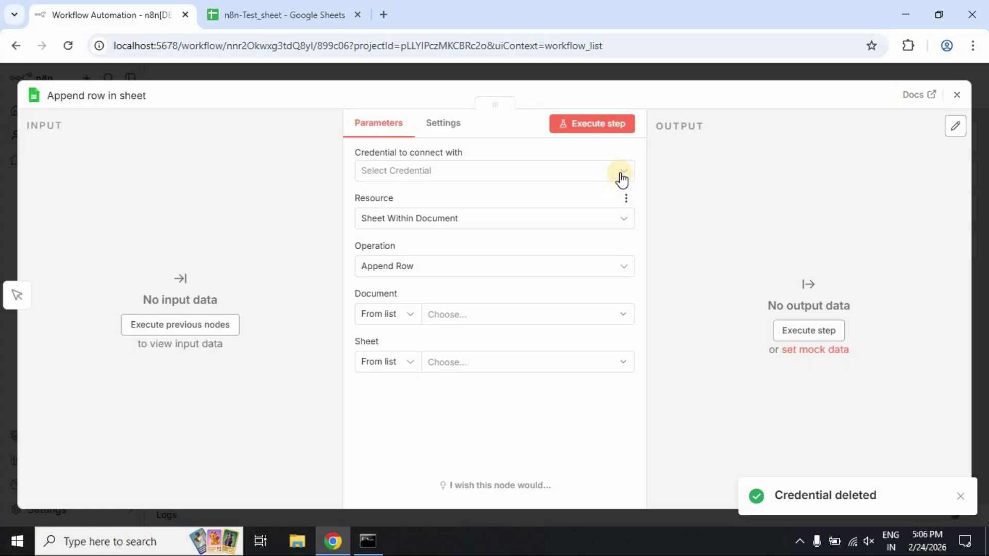
Step: Start a new credential for the Append row in sheet node and review its OAuth2 connection fields
{"action": "left_click", "coordinate": [621, 177]}
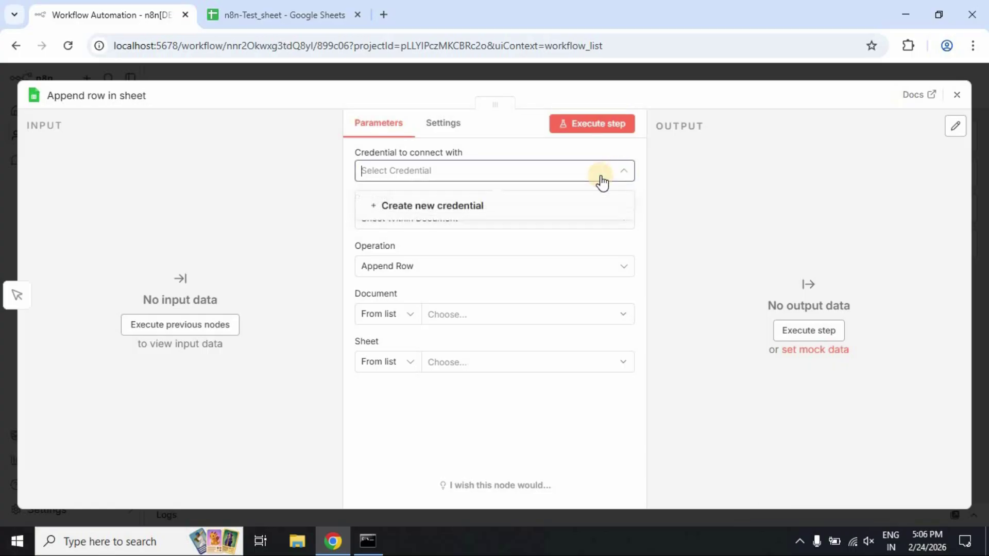
{"action": "left_click", "coordinate": [444, 206]}
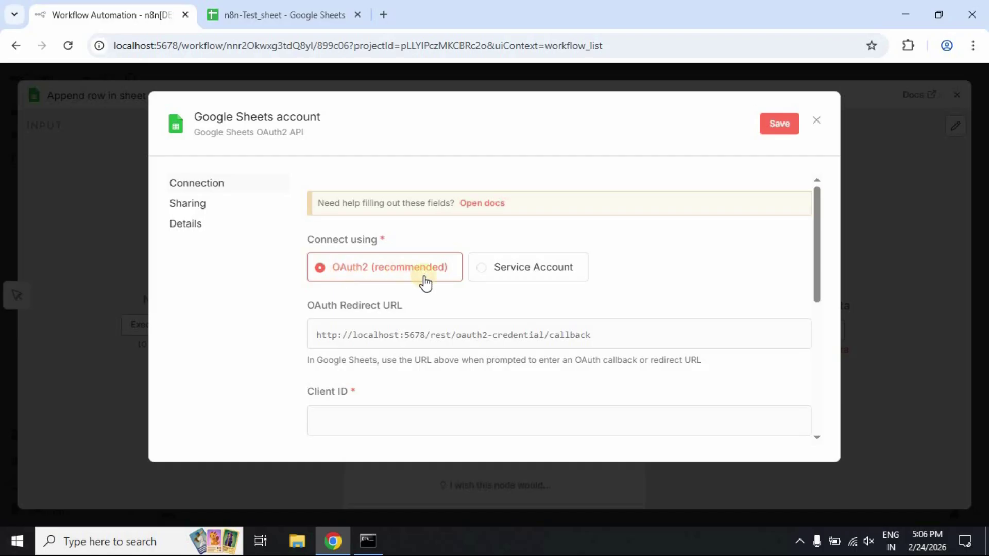
{"action": "scroll", "coordinate": [437, 340], "scroll_direction": "down", "scroll_amount": 3}
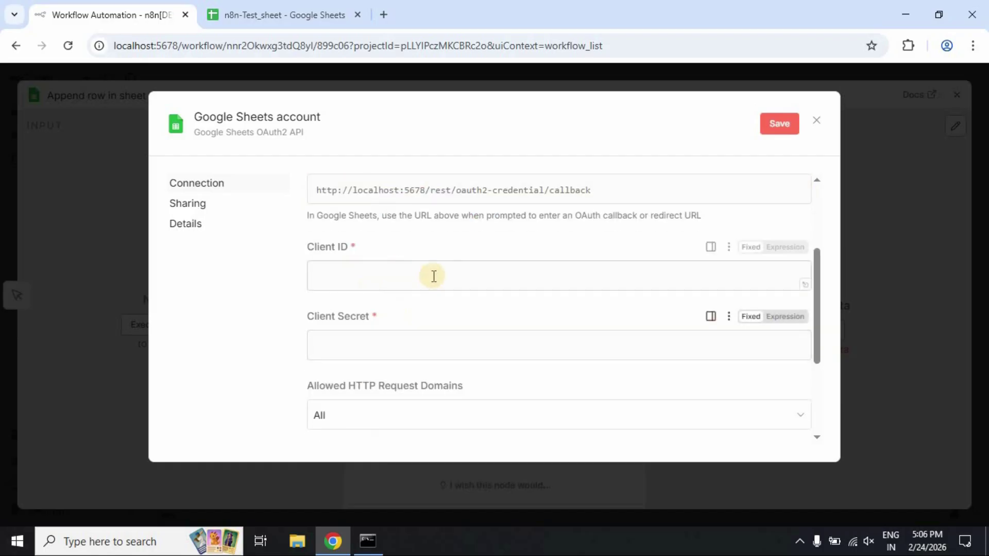
{"action": "scroll", "coordinate": [420, 342], "scroll_direction": "down", "scroll_amount": 3}
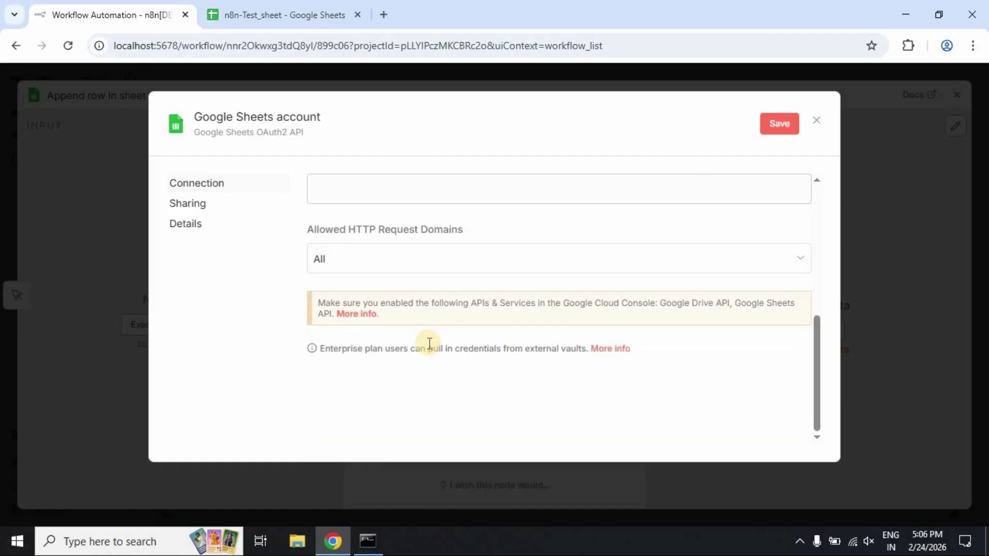
{"action": "scroll", "coordinate": [429, 342], "scroll_direction": "up", "scroll_amount": 5}
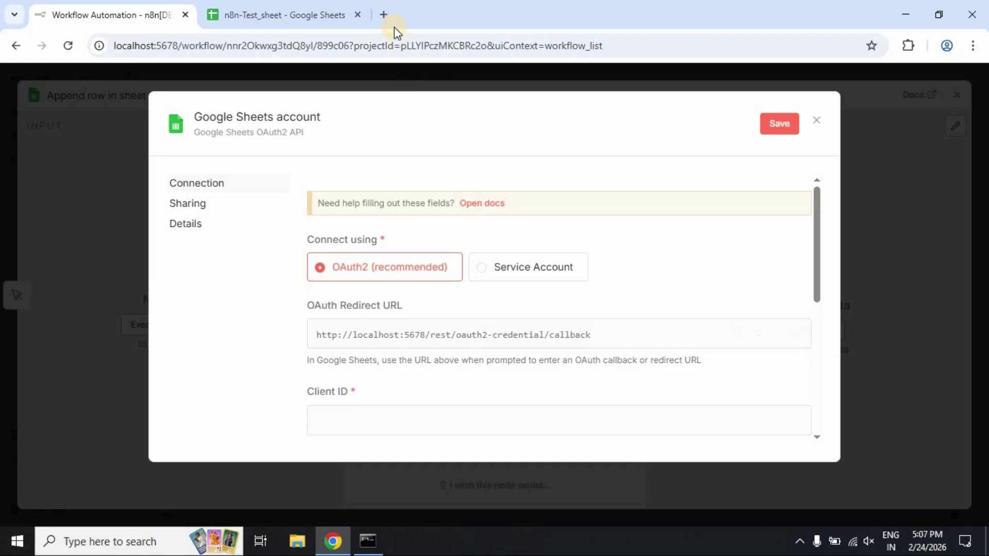
Step: Open console.cloud.google.com in a new browser tab and go to the APIs and services page of Google Cloud
{"action": "left_click", "coordinate": [387, 14]}
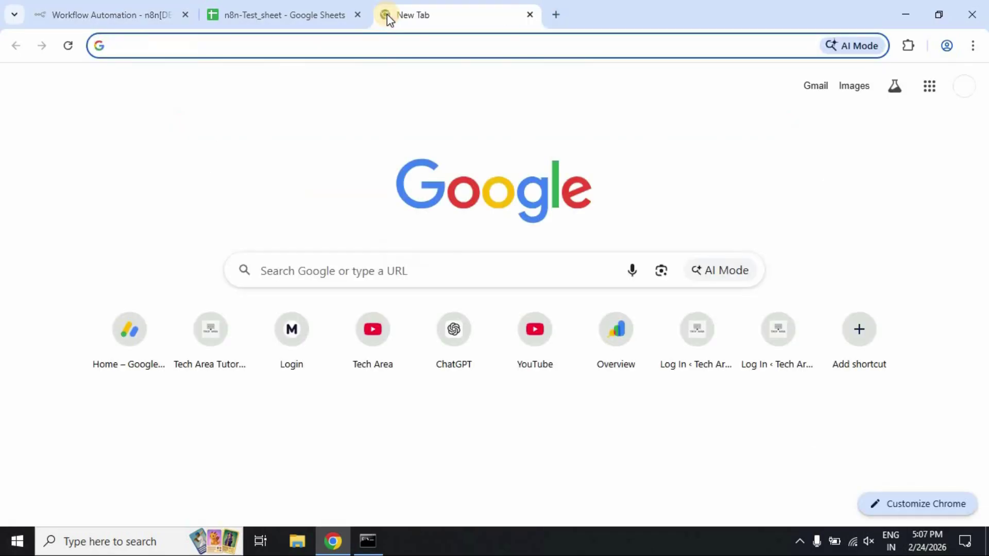
{"action": "type", "text": "console.cloud.google.com"}
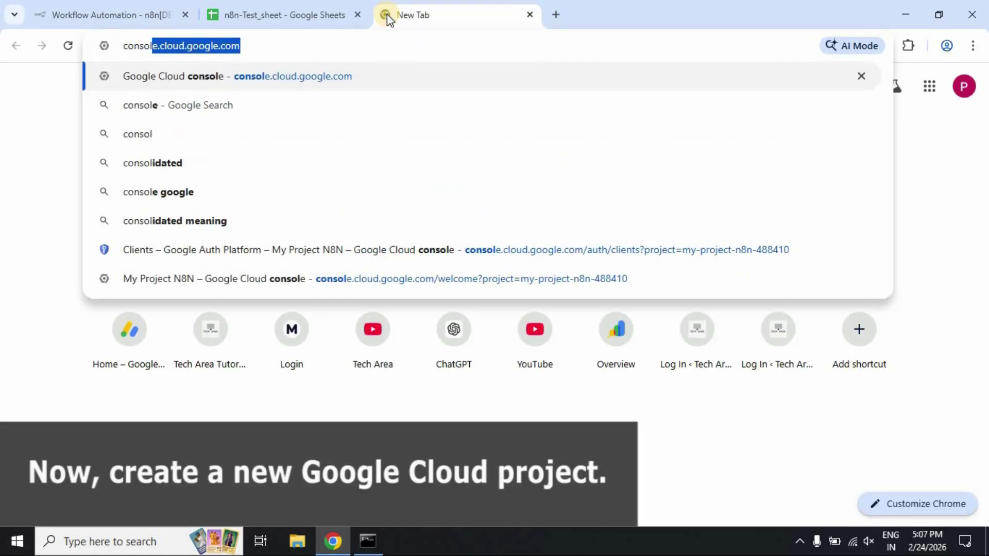
{"action": "key", "text": "Right"}
{"action": "key", "text": "Return"}
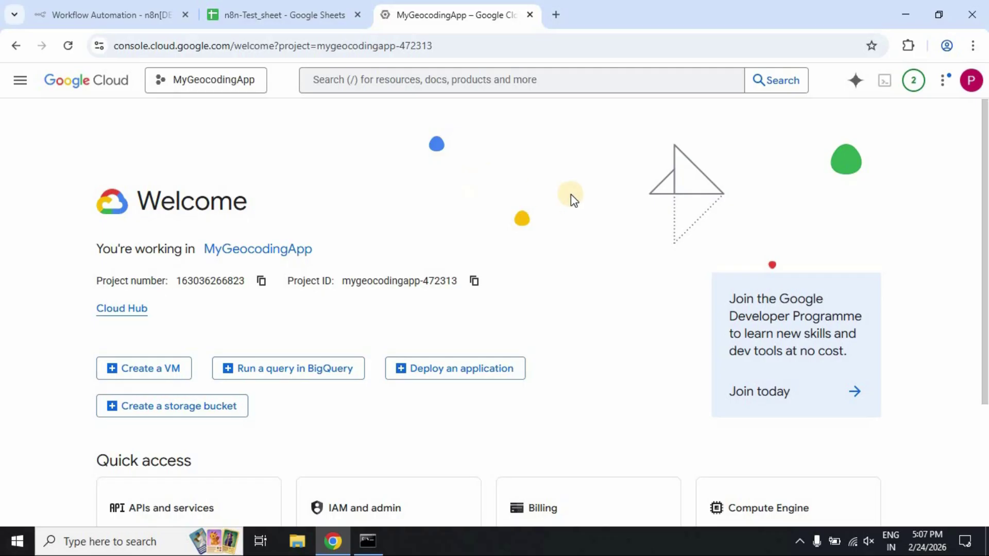
{"action": "scroll", "coordinate": [405, 178], "scroll_direction": "down", "scroll_amount": 3}
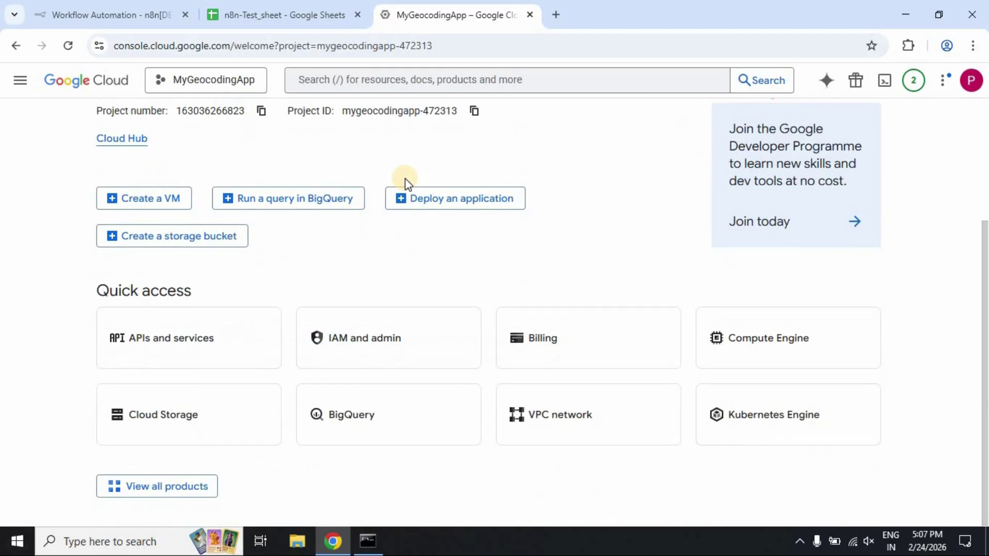
{"action": "left_click", "coordinate": [224, 357]}
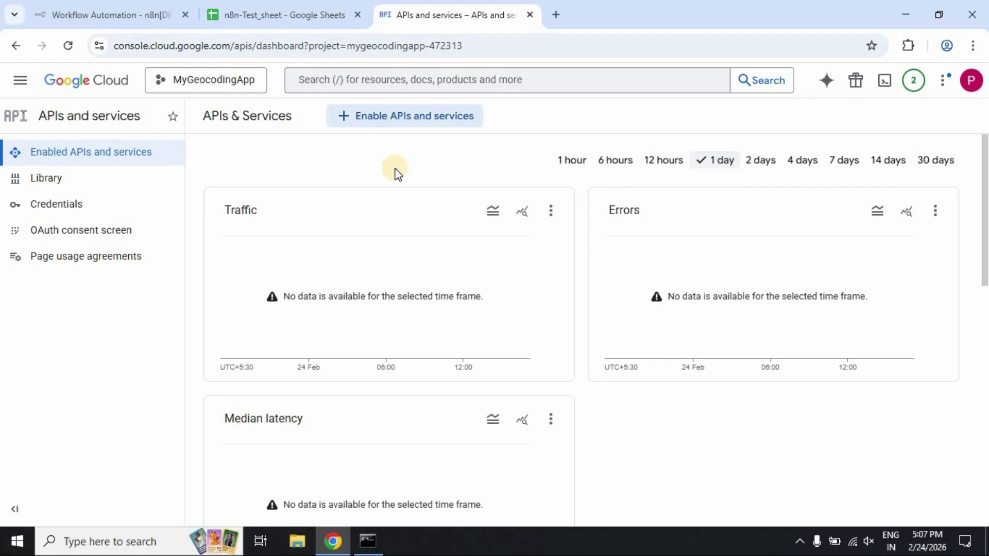
Step: Create a new Google Cloud project named n8n-Google-Sheets with no parent organisation
{"action": "left_click", "coordinate": [222, 83]}
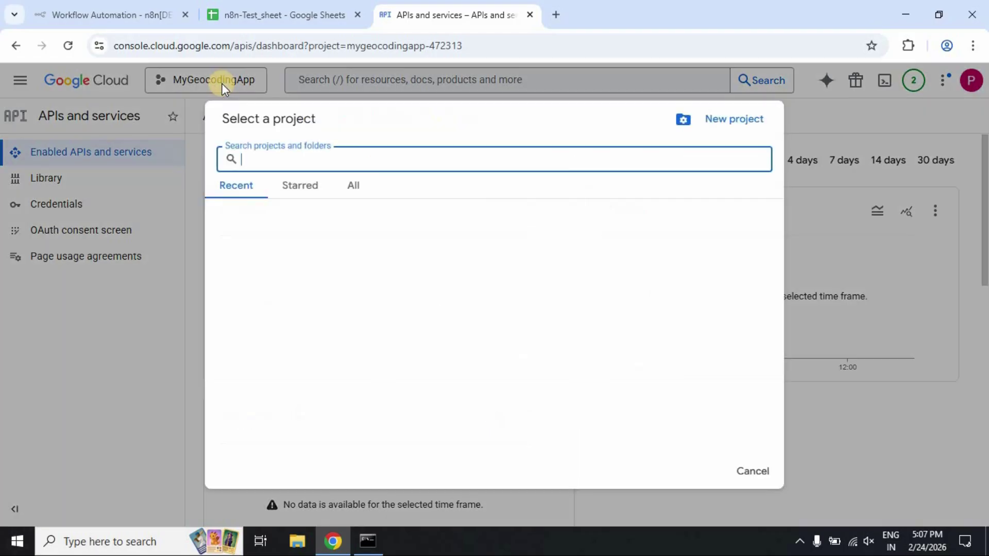
{"action": "left_click", "coordinate": [740, 119]}
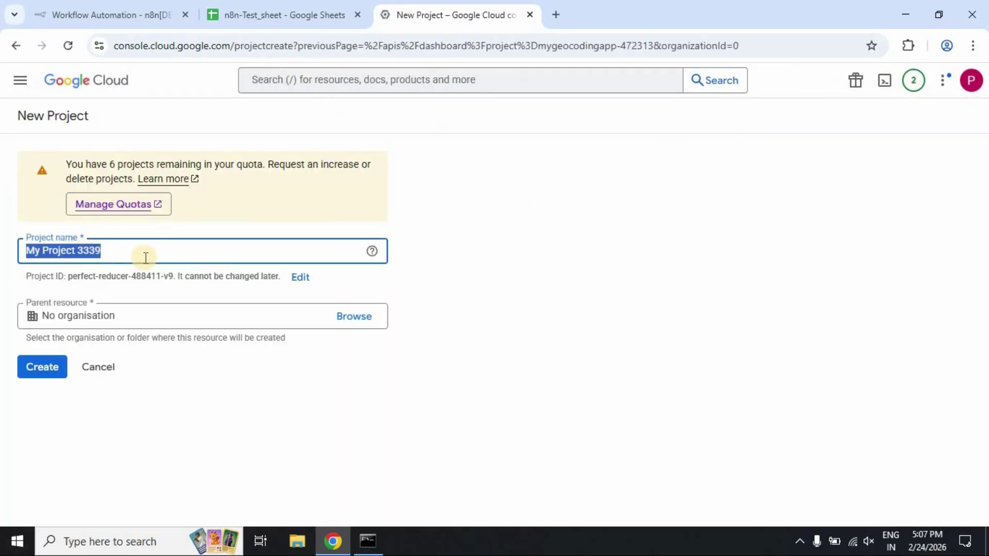
{"action": "type", "text": "n8n"}
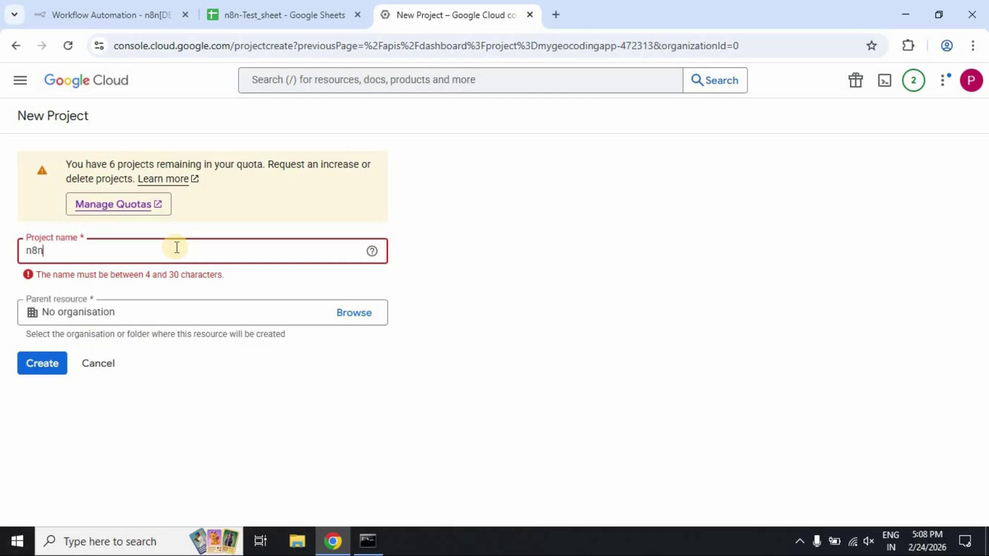
{"action": "type", "text": "-"}
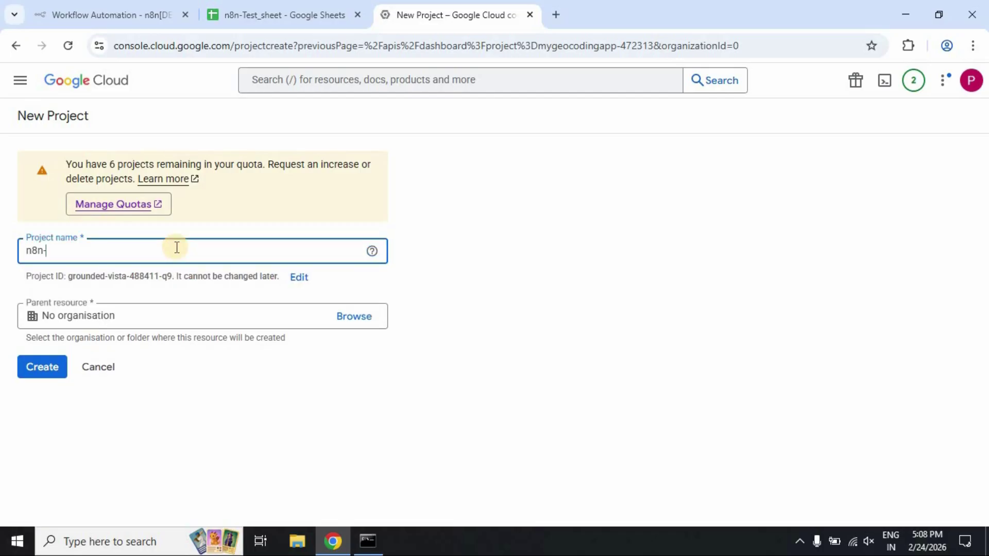
{"action": "type", "text": "Google-S"}
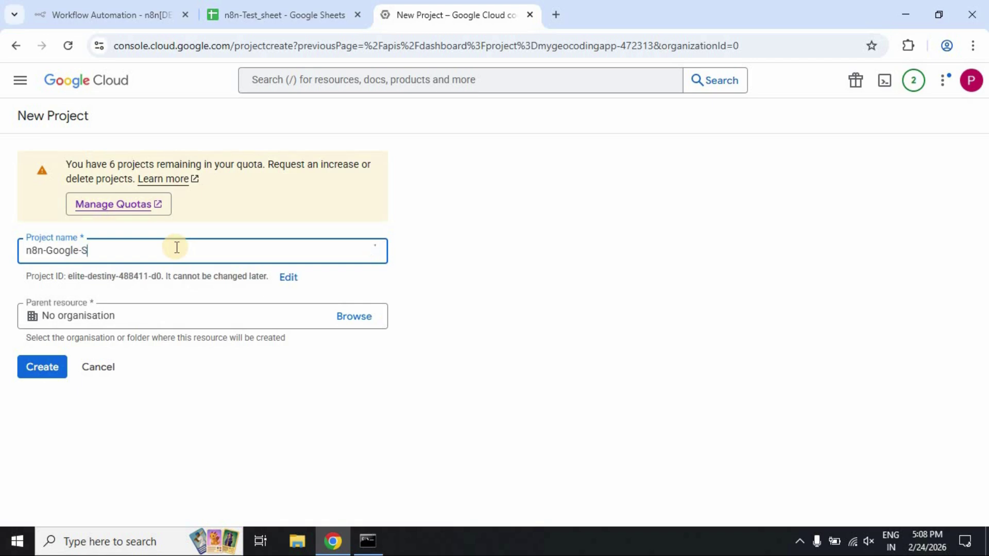
{"action": "type", "text": "heets"}
{"action": "left_click", "coordinate": [234, 373]}
{"action": "left_click", "coordinate": [43, 368]}
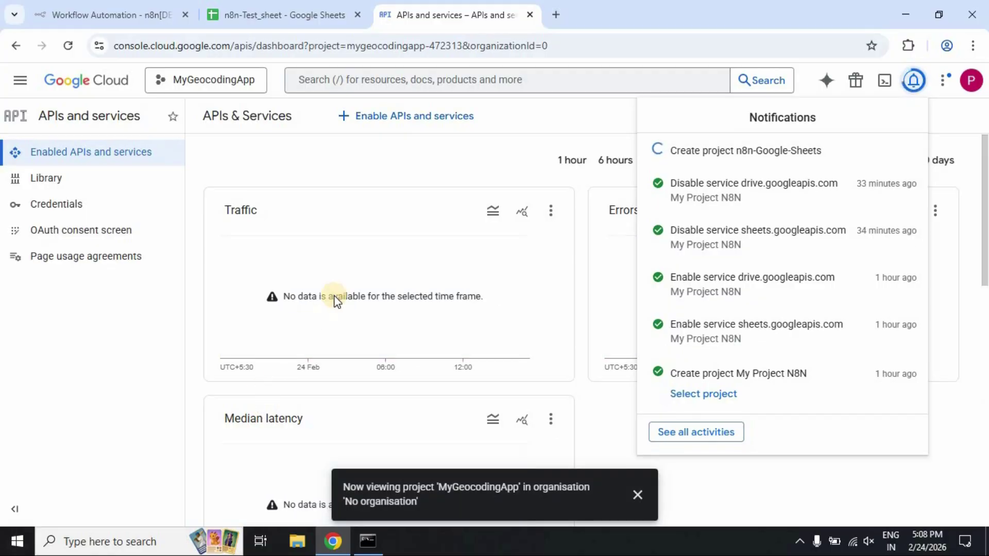
Step: Dismiss the notifications and switch the active Google Cloud project to n8n-Google-Sheets
{"action": "left_click", "coordinate": [597, 113]}
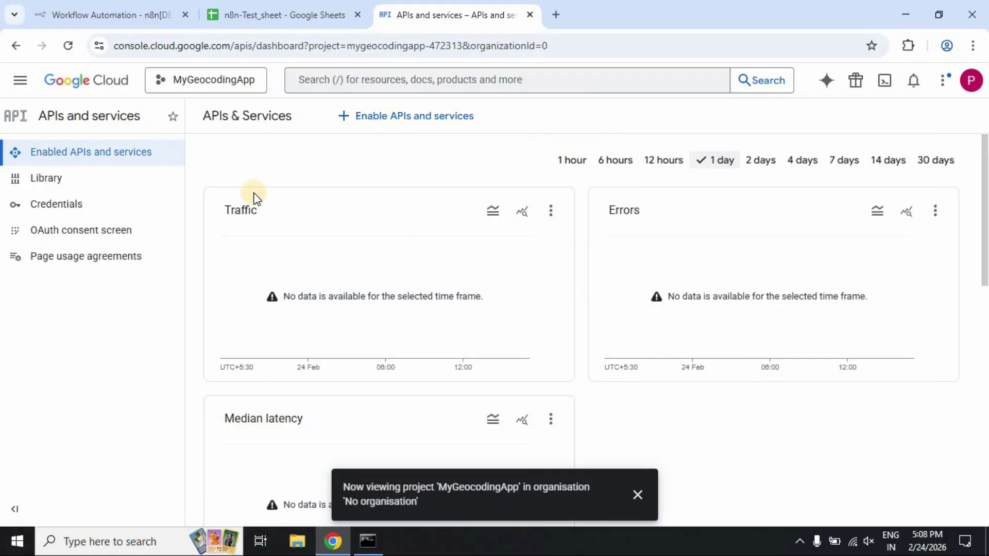
{"action": "left_click", "coordinate": [238, 87]}
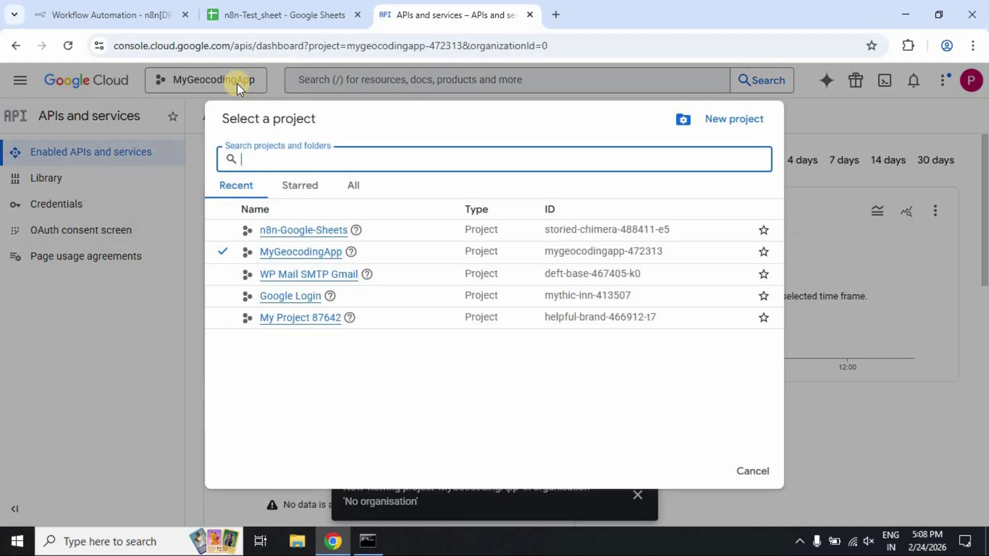
{"action": "left_click", "coordinate": [308, 234]}
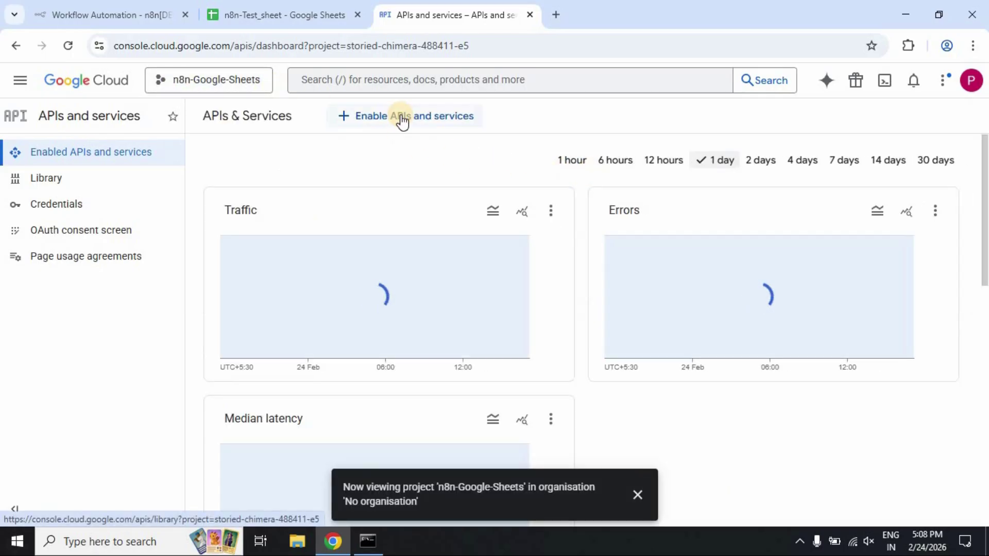
Step: Search the API Library for "sheets" and open the Google Sheets API product details
{"action": "left_click", "coordinate": [403, 122]}
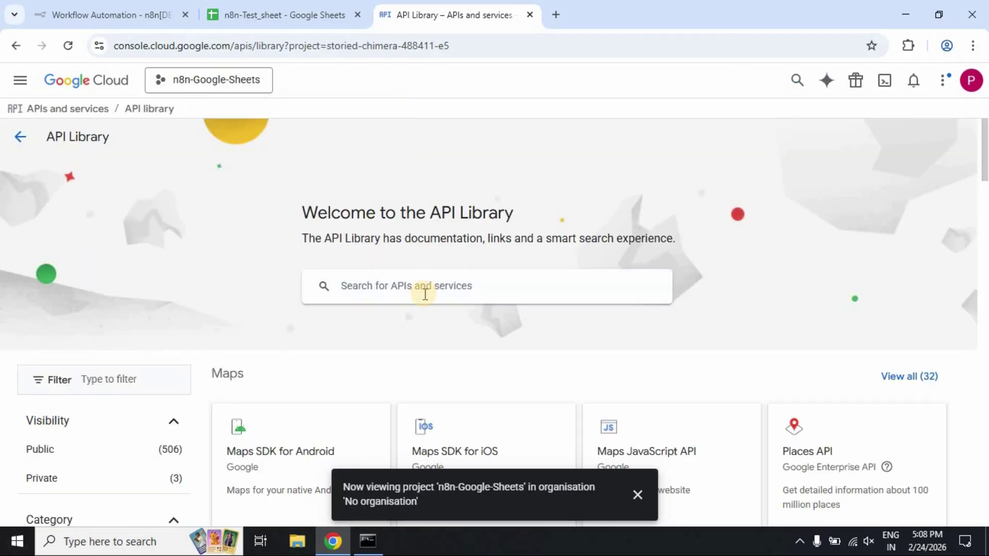
{"action": "type", "text": "sheets"}
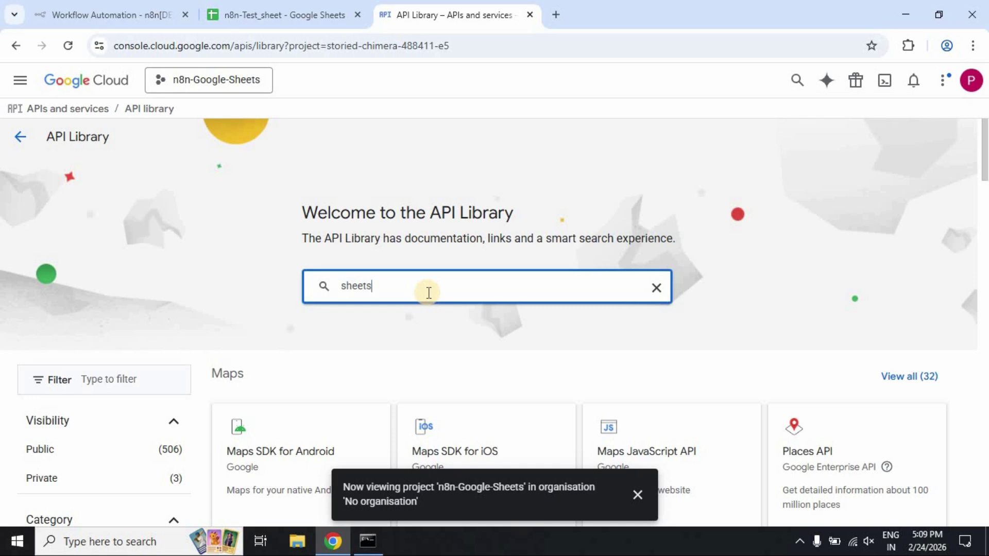
{"action": "scroll", "coordinate": [444, 309], "scroll_direction": "down", "scroll_amount": 1}
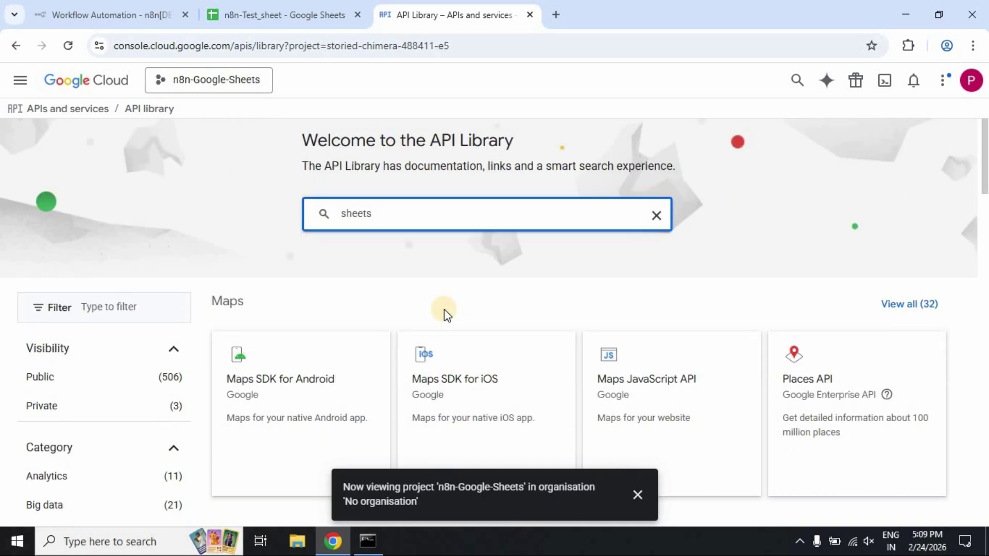
{"action": "key", "text": "Return"}
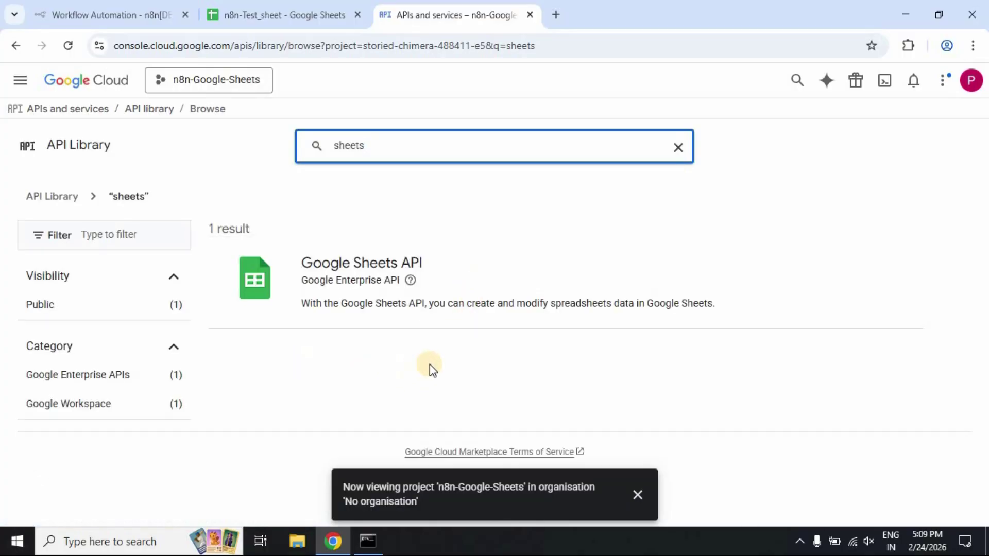
{"action": "left_click", "coordinate": [367, 277]}
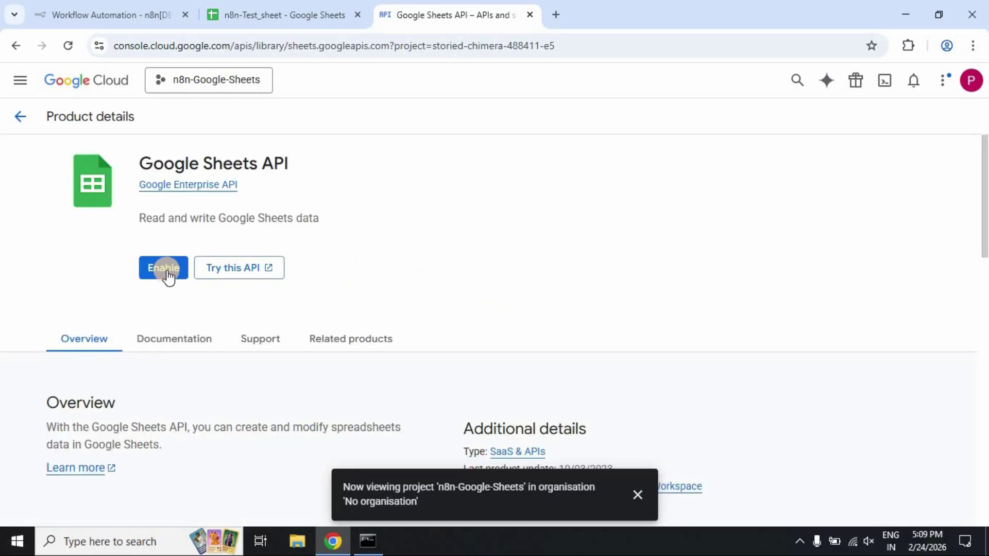
Step: Enable the Google Sheets API for the project and return to the APIs and services dashboard
{"action": "left_click", "coordinate": [164, 269]}
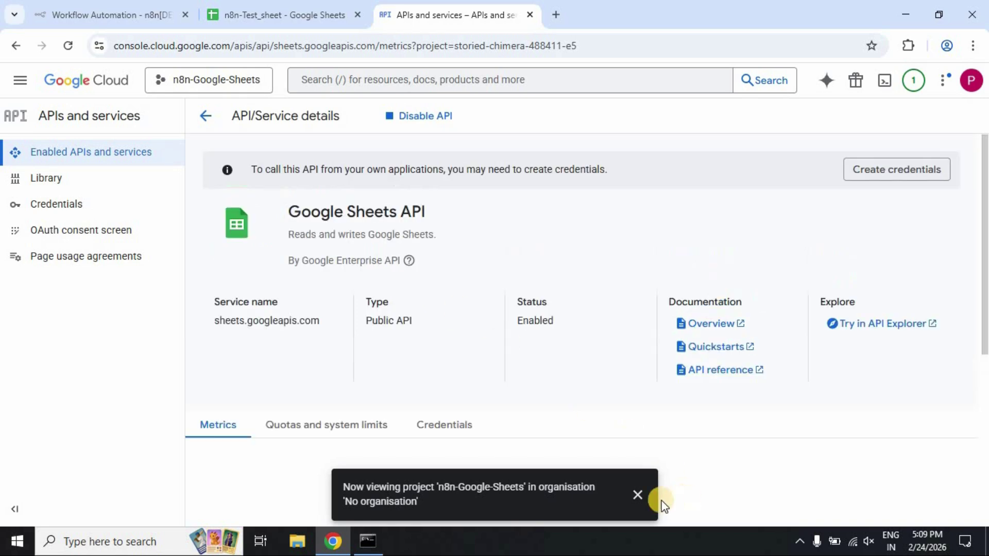
{"action": "left_click", "coordinate": [639, 497]}
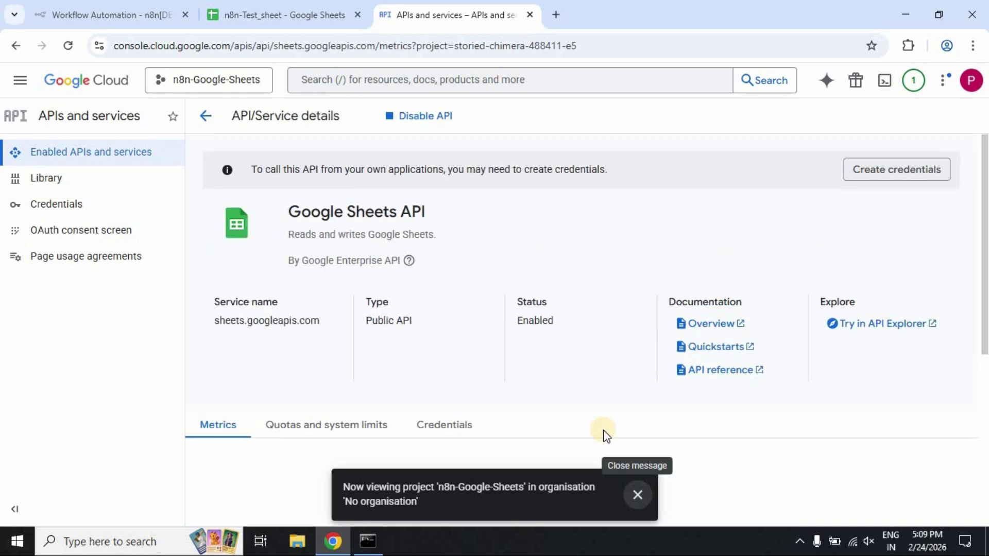
{"action": "left_click", "coordinate": [205, 118]}
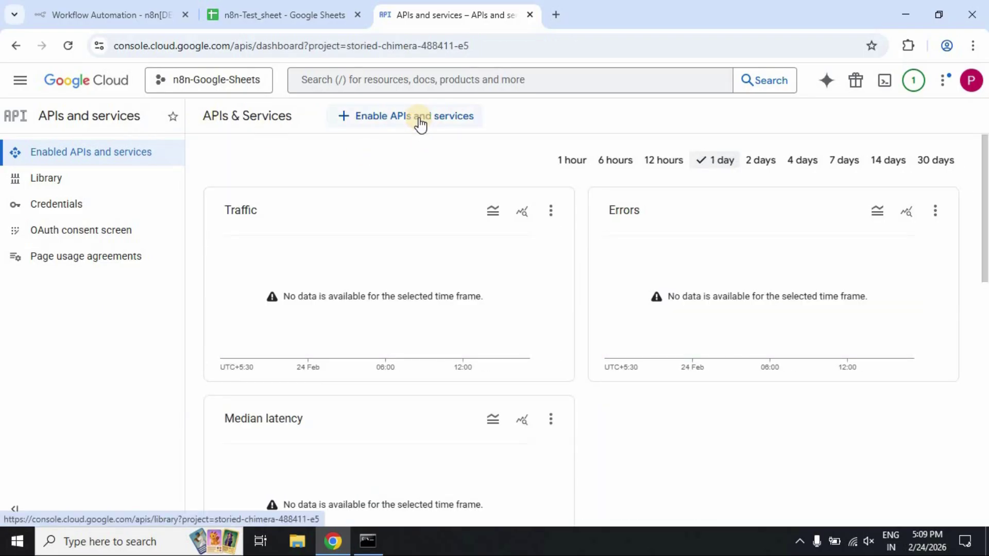
Step: Search the API Library for "drive" and enable the Google Drive API for the project
{"action": "left_click", "coordinate": [421, 121]}
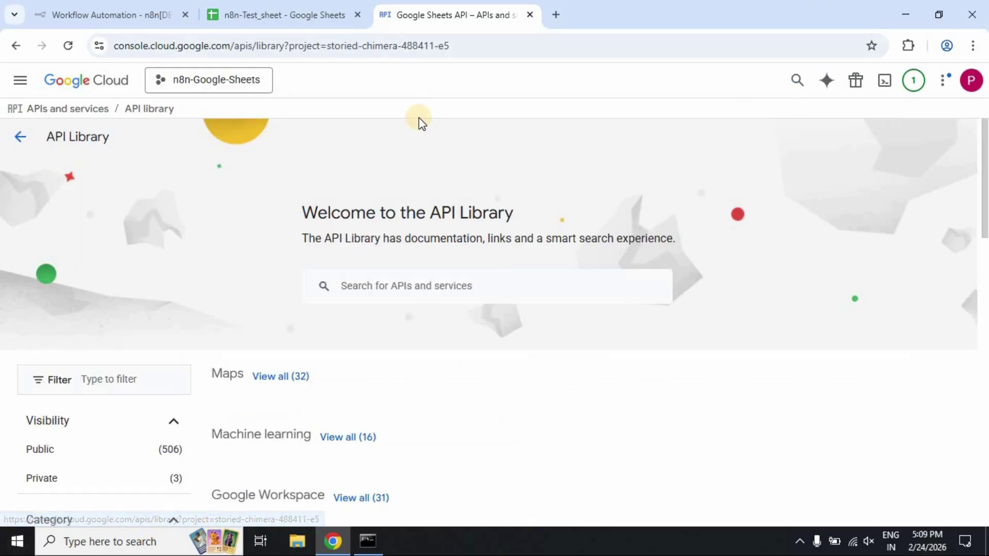
{"action": "left_click", "coordinate": [450, 289]}
{"action": "type", "text": "drive"}
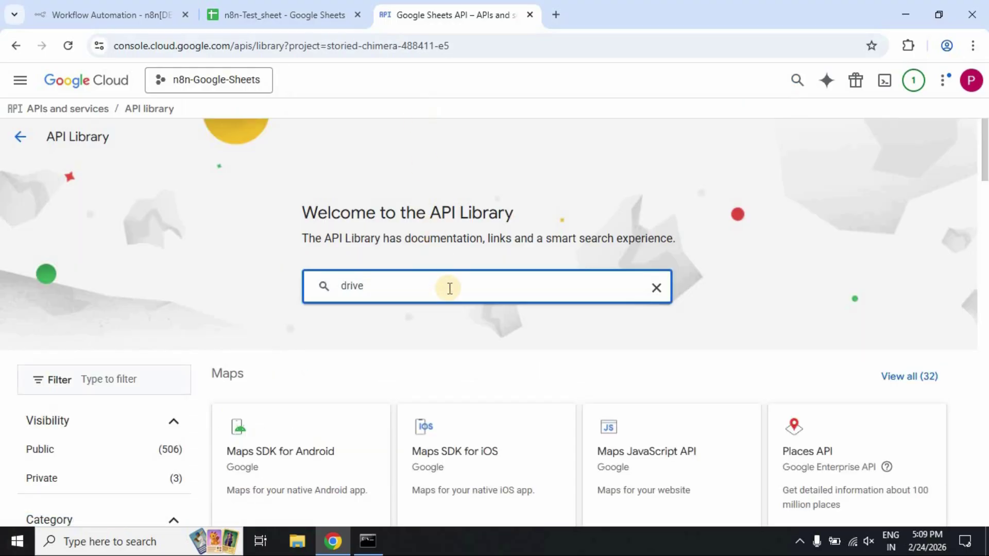
{"action": "key", "text": "Return"}
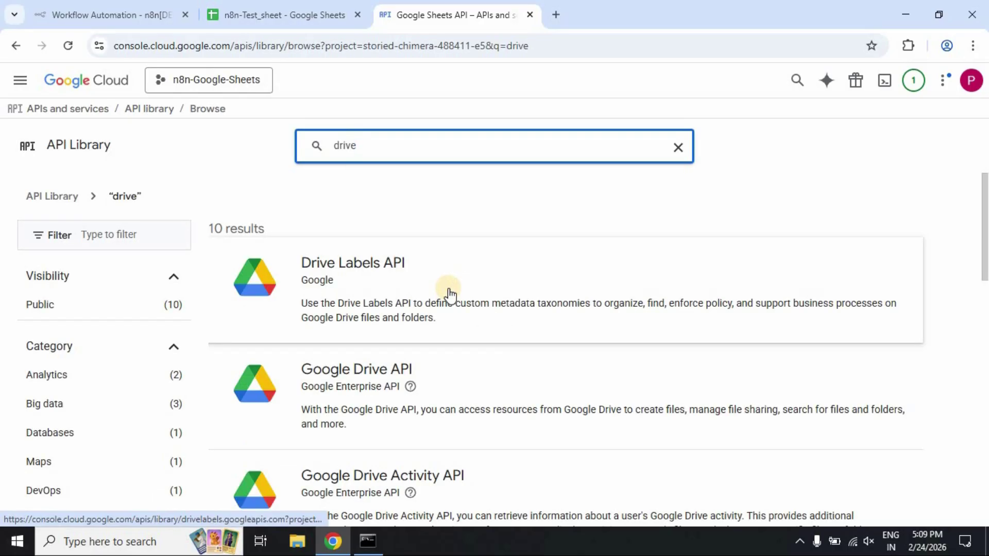
{"action": "left_click", "coordinate": [466, 392]}
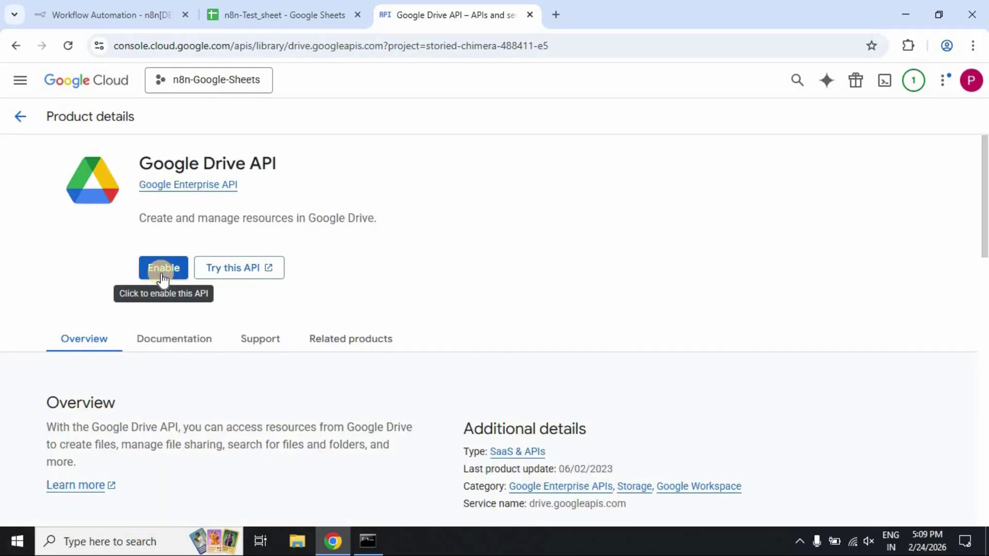
{"action": "left_click", "coordinate": [162, 268]}
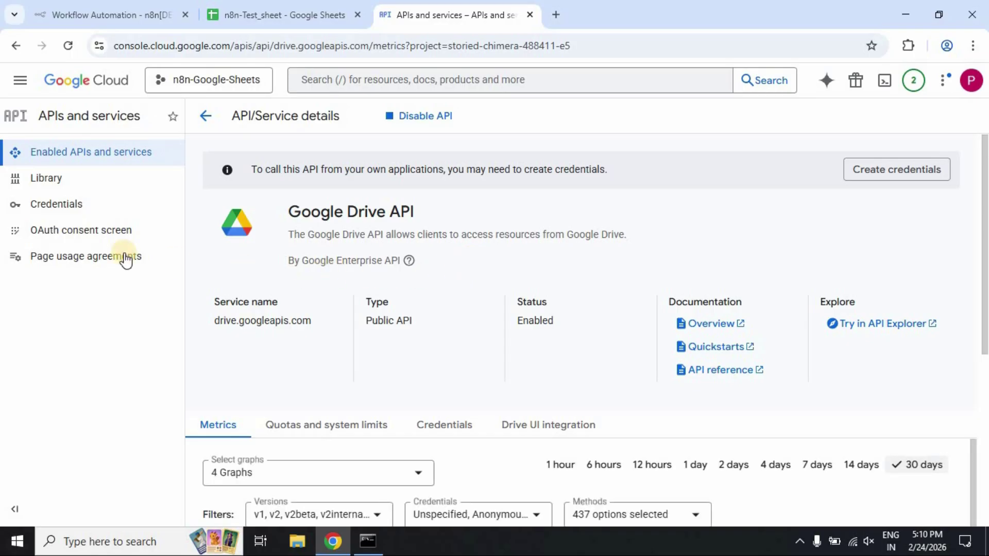
Step: Start creating an OAuth client ID credential and open the project configuration for its consent screen
{"action": "left_click", "coordinate": [61, 211]}
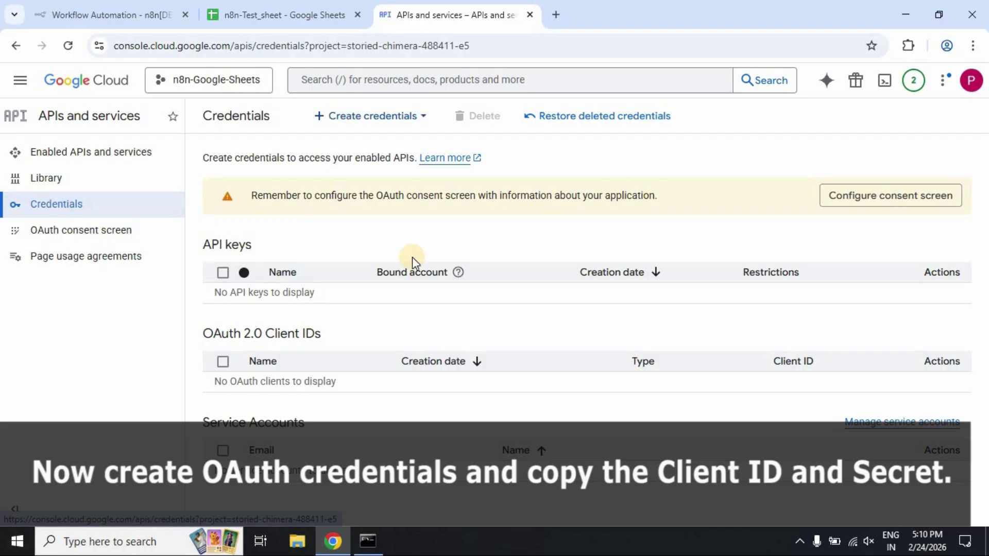
{"action": "left_click", "coordinate": [425, 123]}
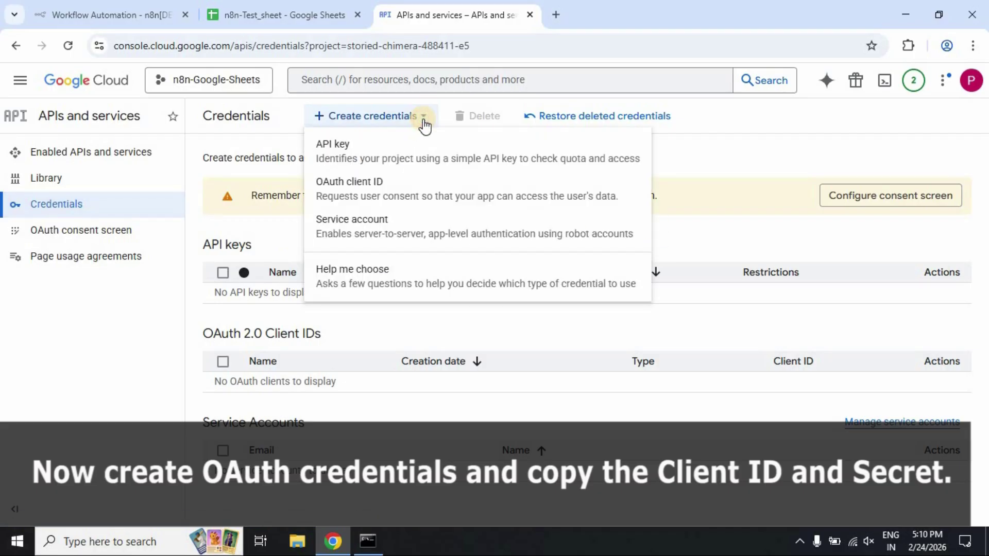
{"action": "left_click", "coordinate": [433, 198]}
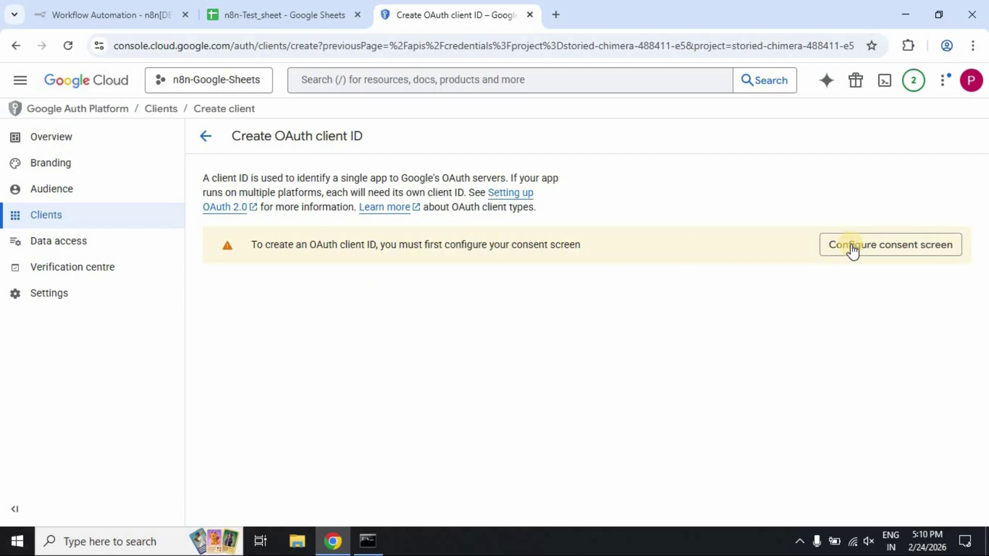
{"action": "left_click", "coordinate": [859, 249]}
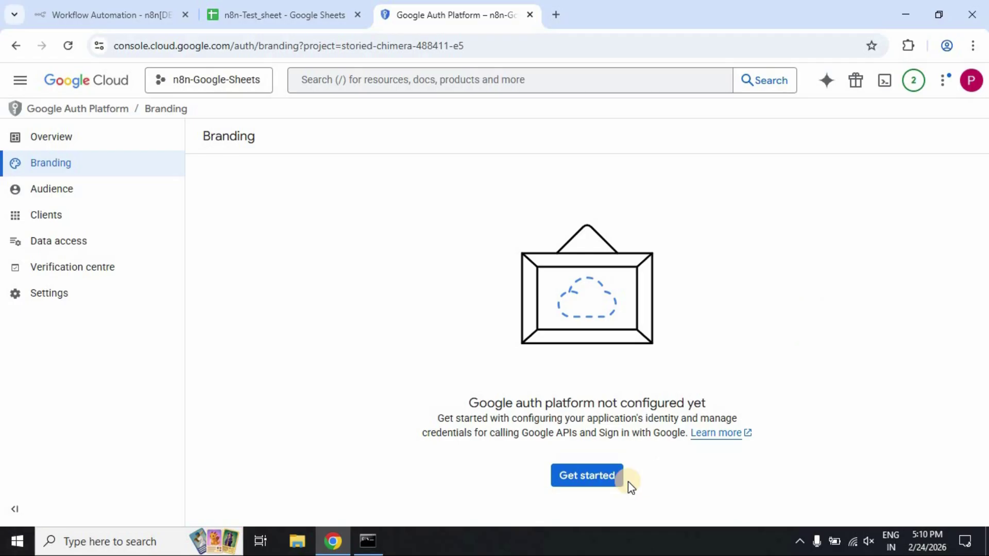
{"action": "left_click", "coordinate": [581, 483]}
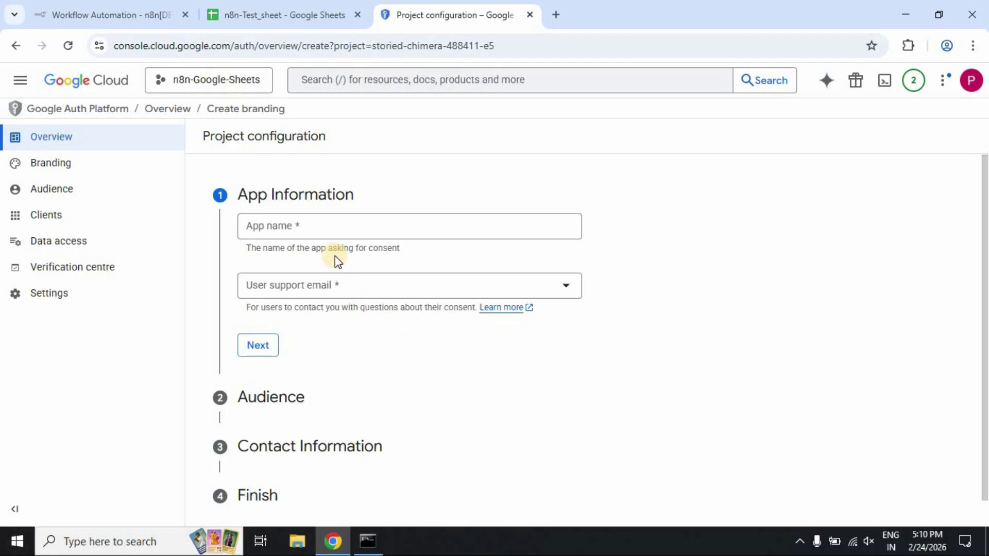
Step: Fill in the app information with the app name n8n and the account's own address as user support email
{"action": "left_click", "coordinate": [327, 220]}
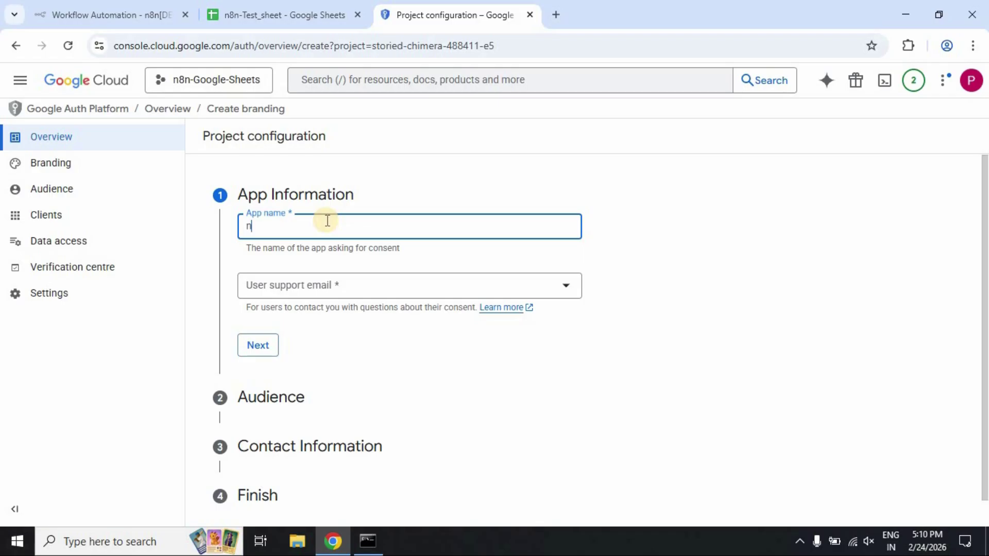
{"action": "left_click", "coordinate": [344, 287]}
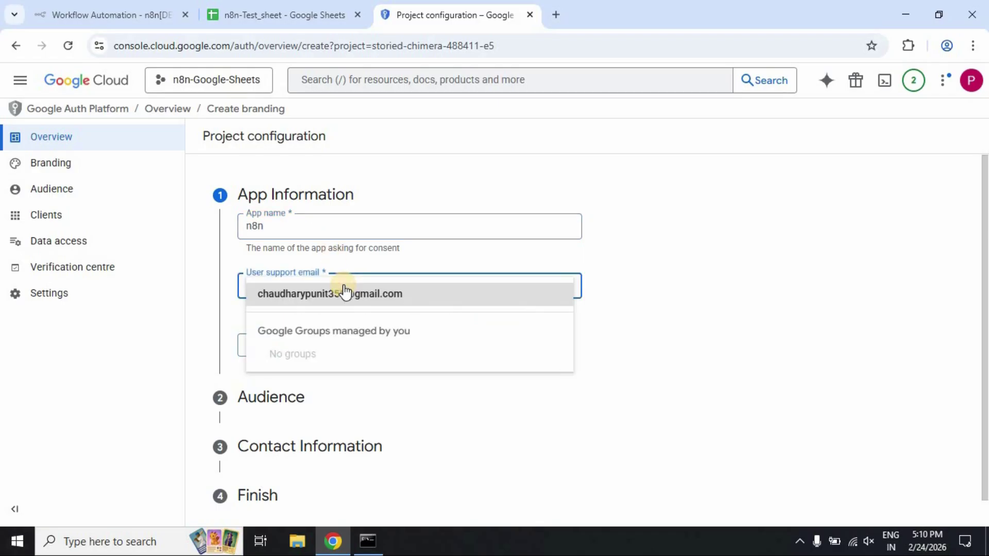
{"action": "left_click", "coordinate": [328, 295]}
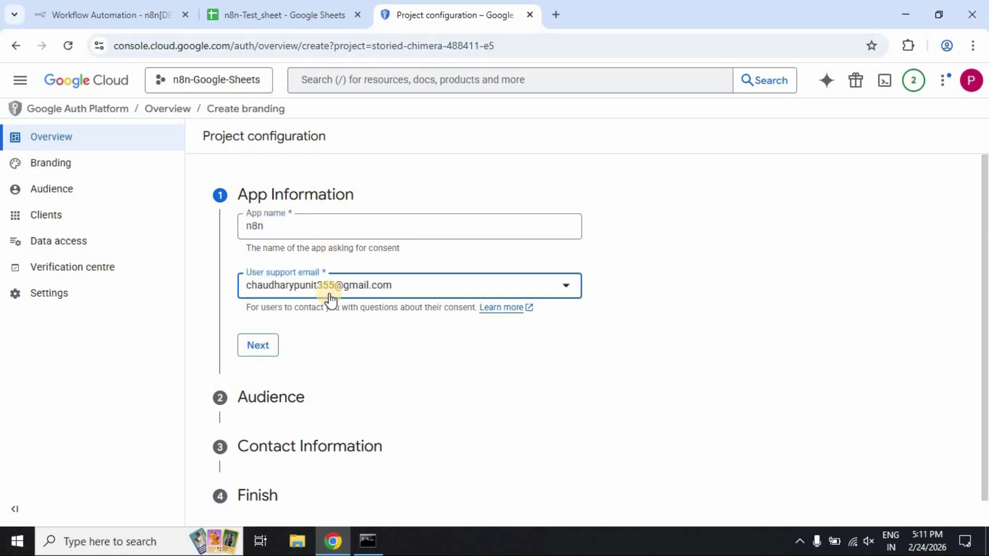
{"action": "left_click", "coordinate": [260, 354]}
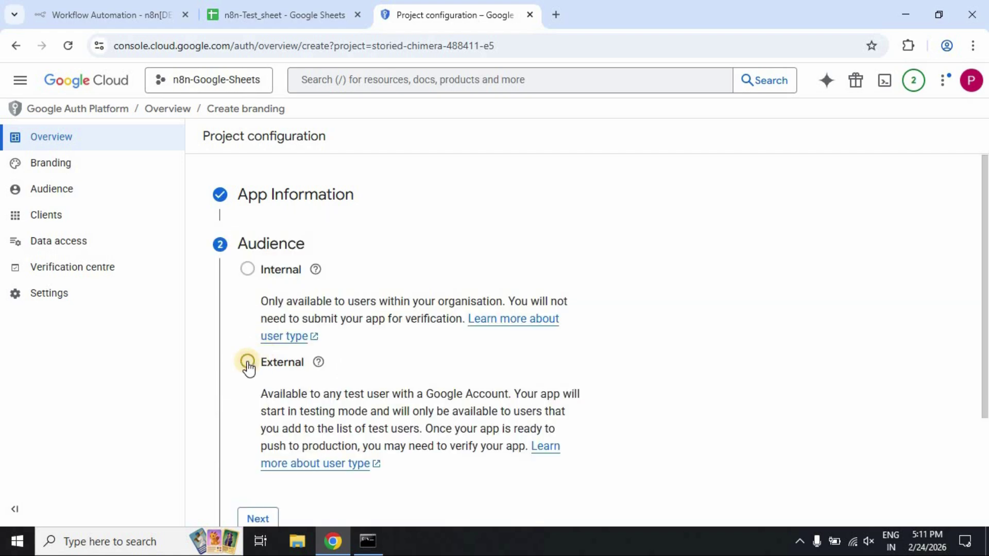
Step: Set the audience of the app to External and continue to the contact information
{"action": "left_click", "coordinate": [248, 361]}
{"action": "scroll", "coordinate": [366, 362], "scroll_direction": "down", "scroll_amount": 2}
{"action": "scroll", "coordinate": [366, 362], "scroll_direction": "down", "scroll_amount": 2}
{"action": "left_click", "coordinate": [263, 374]}
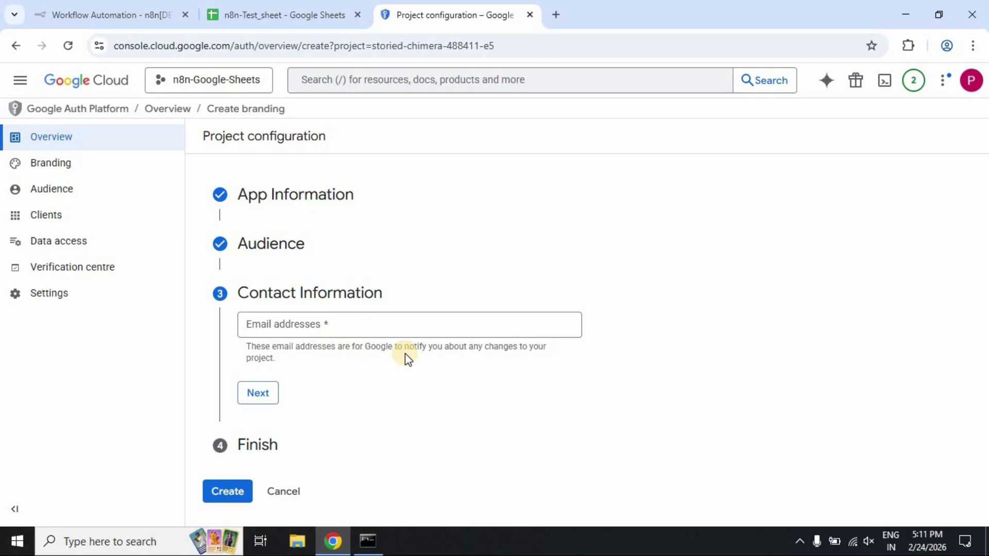
Step: Enter the contact email address, agree to the Google API services user data policy and create the OAuth configuration
{"action": "left_click", "coordinate": [398, 327]}
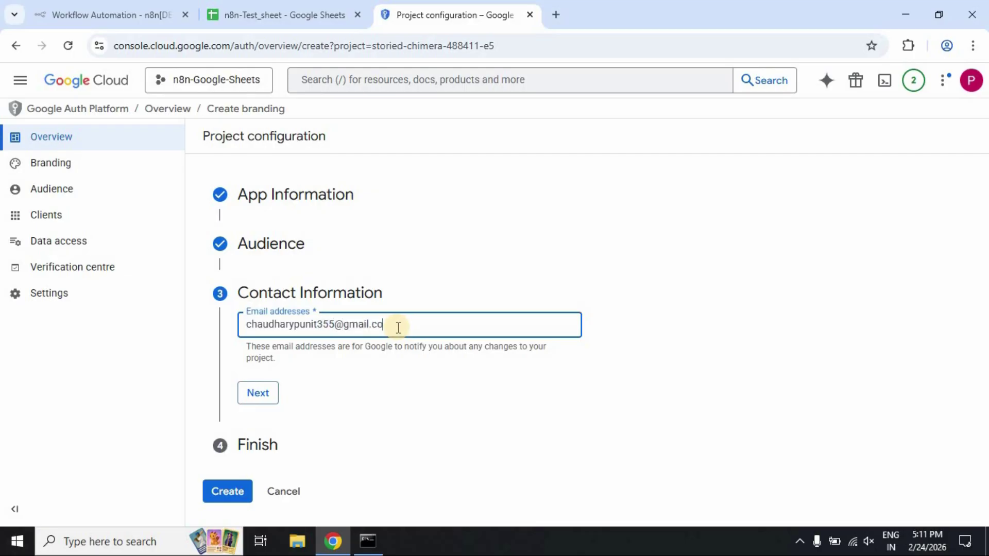
{"action": "left_click", "coordinate": [266, 394]}
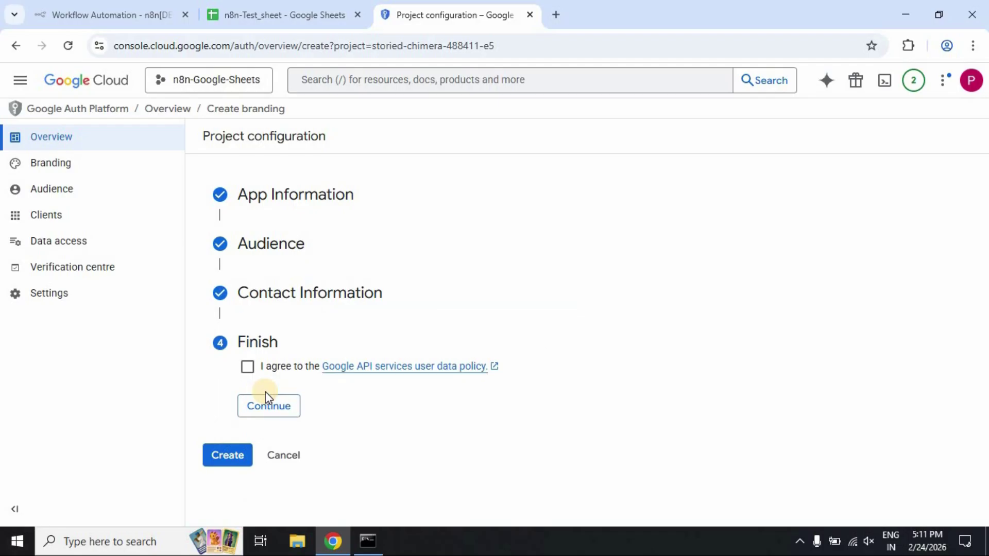
{"action": "left_click", "coordinate": [247, 367]}
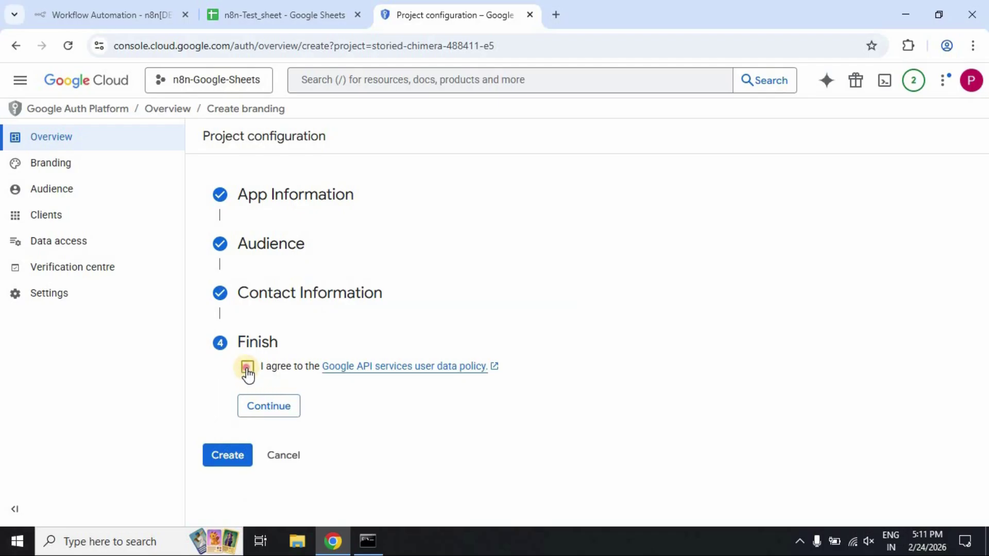
{"action": "left_click", "coordinate": [269, 407]}
{"action": "left_click", "coordinate": [230, 392]}
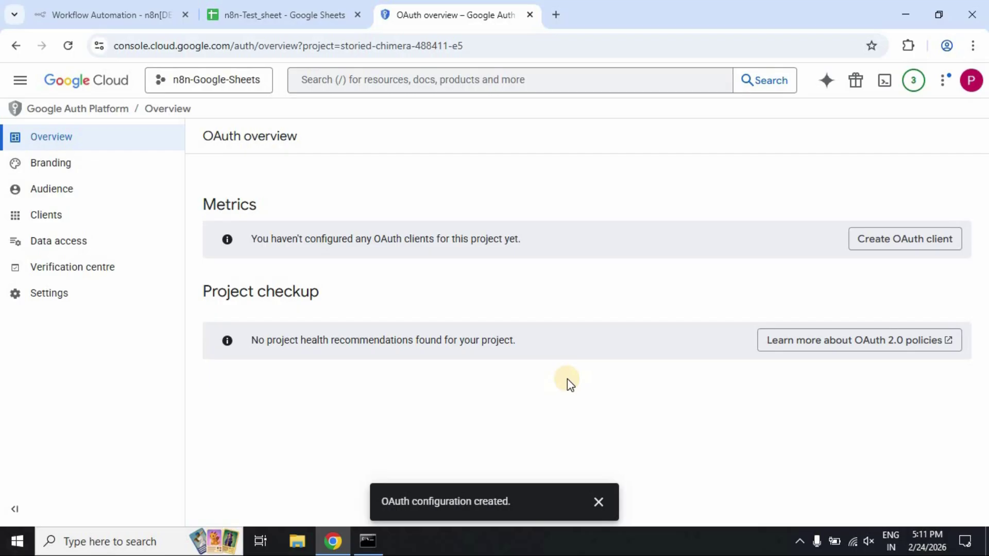
Step: Start a new OAuth client of type Web application and name it n8nWeb client 1
{"action": "left_click", "coordinate": [37, 219]}
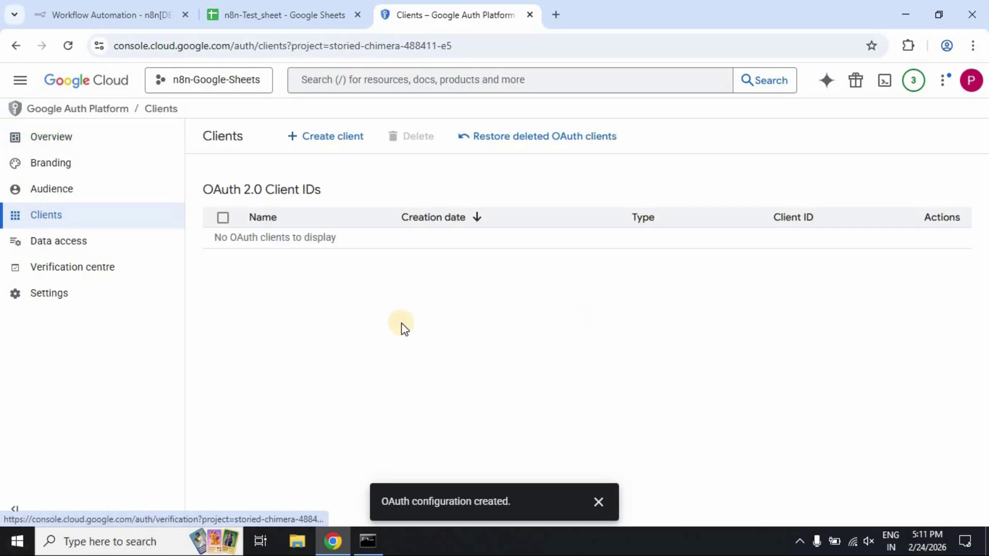
{"action": "left_click", "coordinate": [345, 143]}
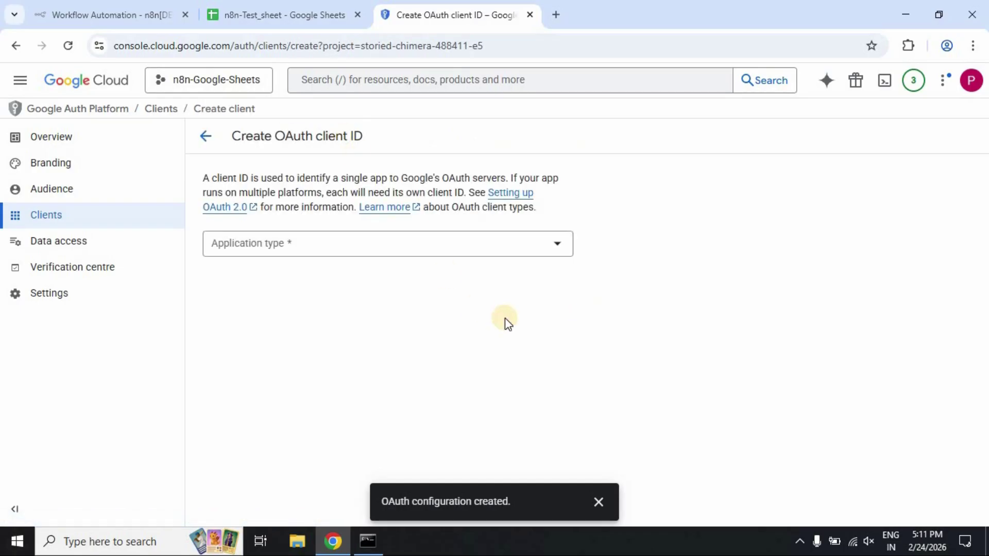
{"action": "left_click", "coordinate": [559, 245]}
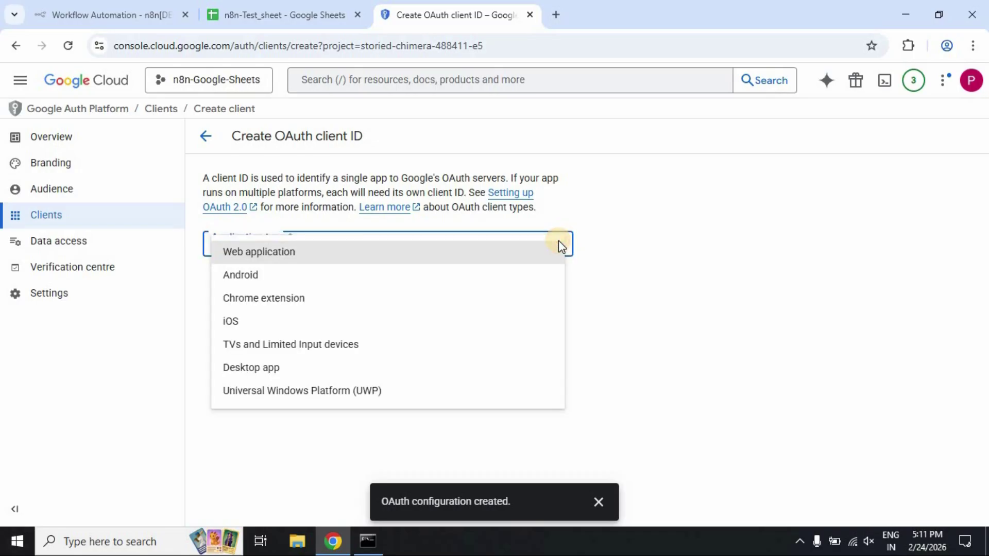
{"action": "left_click", "coordinate": [516, 256]}
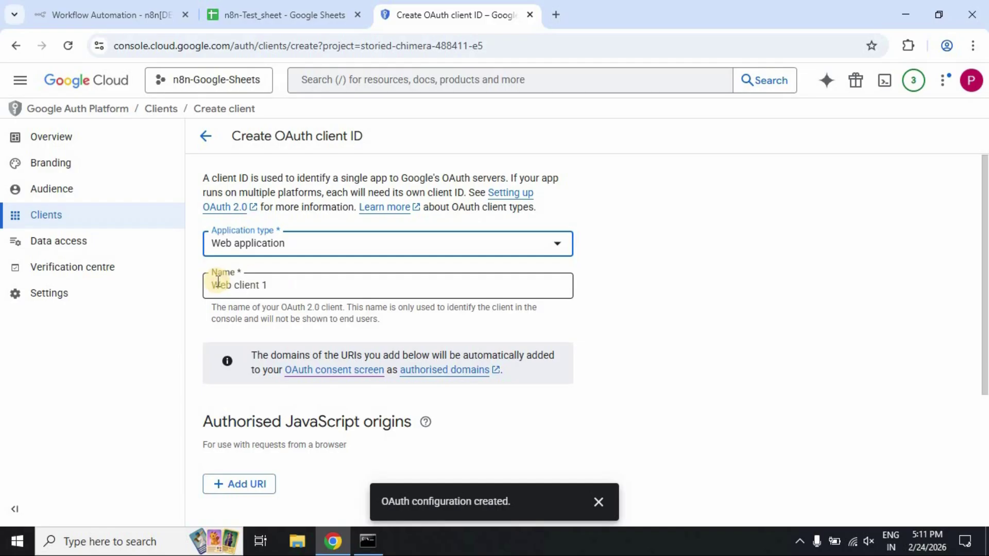
{"action": "left_click_drag", "start_coordinate": [209, 285], "coordinate": [316, 285]}
{"action": "left_click", "coordinate": [317, 284]}
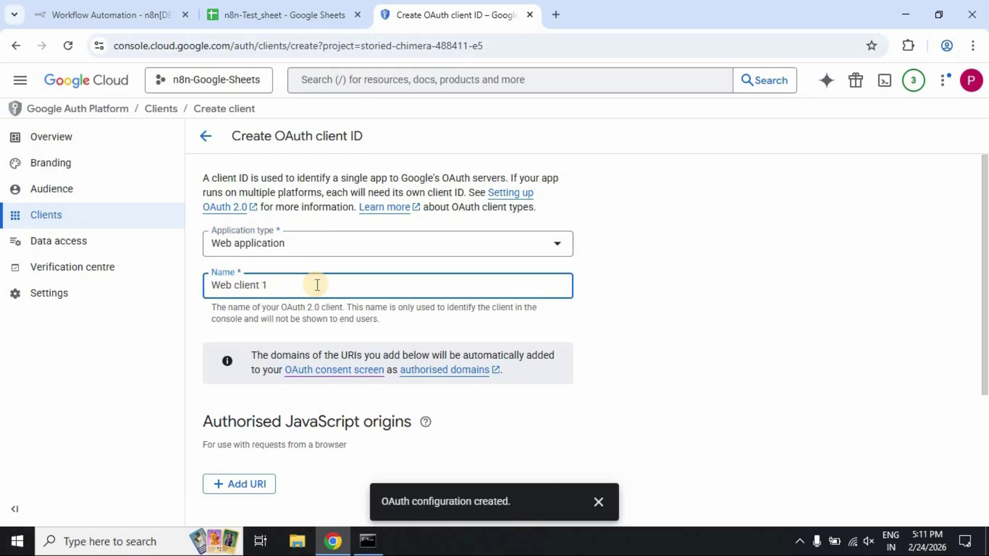
{"action": "left_click", "coordinate": [215, 285]}
{"action": "type", "text": "n8n"}
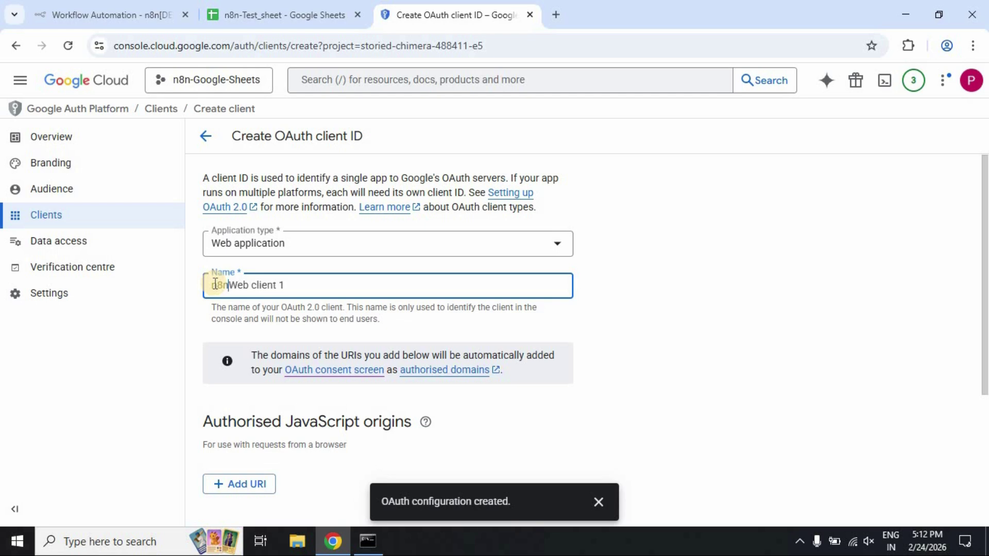
Step: Add an authorised redirect URI entry to the client and copy the OAuth Redirect URL from the Google Sheets credential in n8n
{"action": "scroll", "coordinate": [670, 347], "scroll_direction": "down", "scroll_amount": 4}
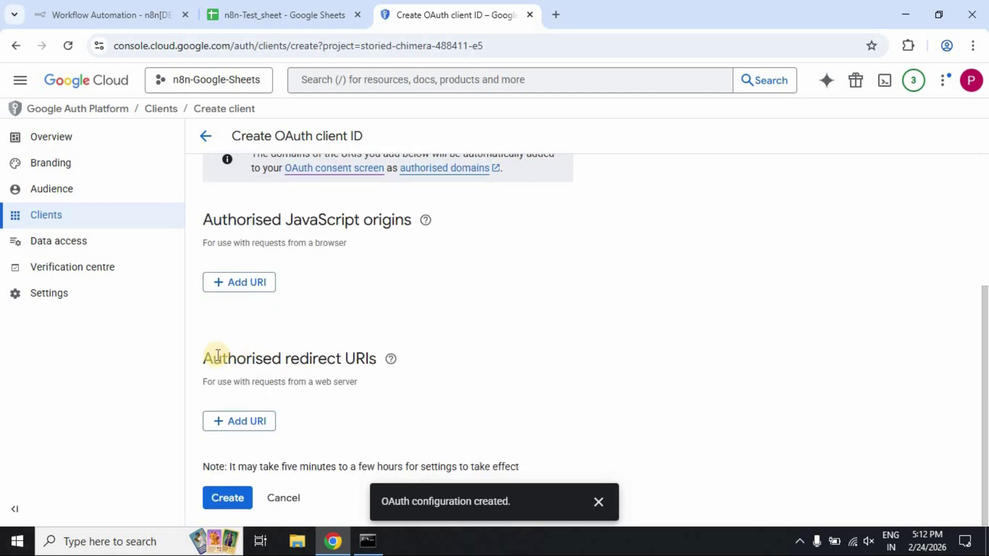
{"action": "mouse_move", "coordinate": [392, 359]}
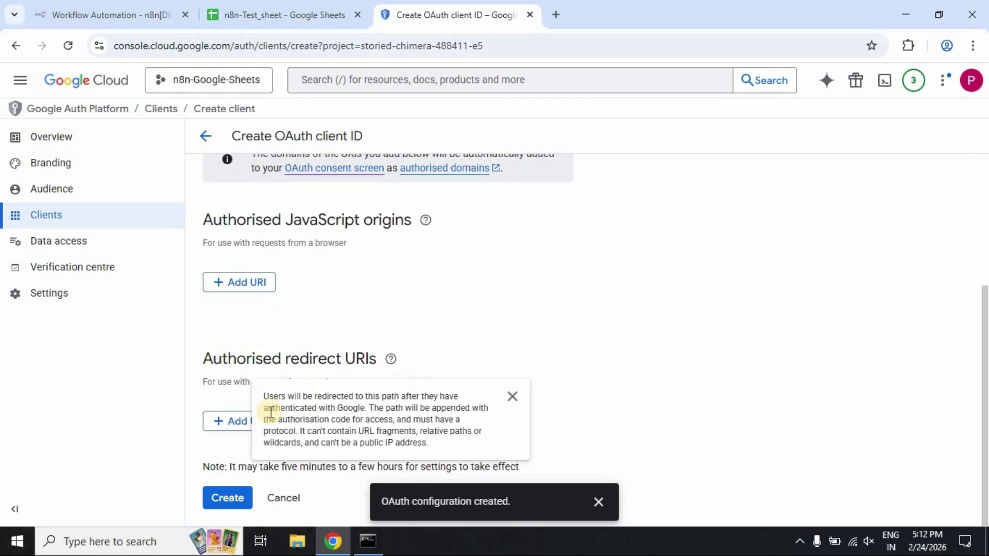
{"action": "left_click", "coordinate": [232, 431]}
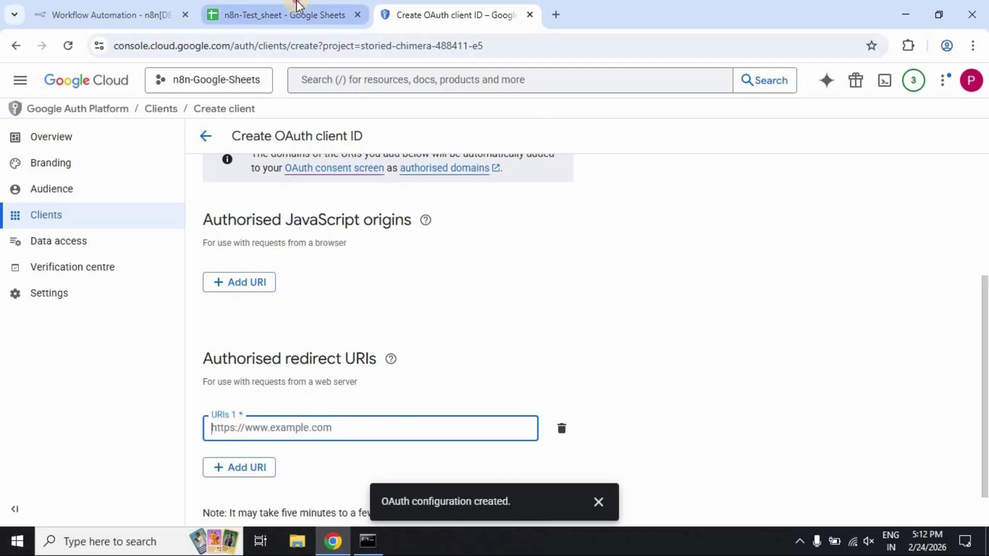
{"action": "left_click", "coordinate": [260, 13]}
{"action": "left_click", "coordinate": [139, 7]}
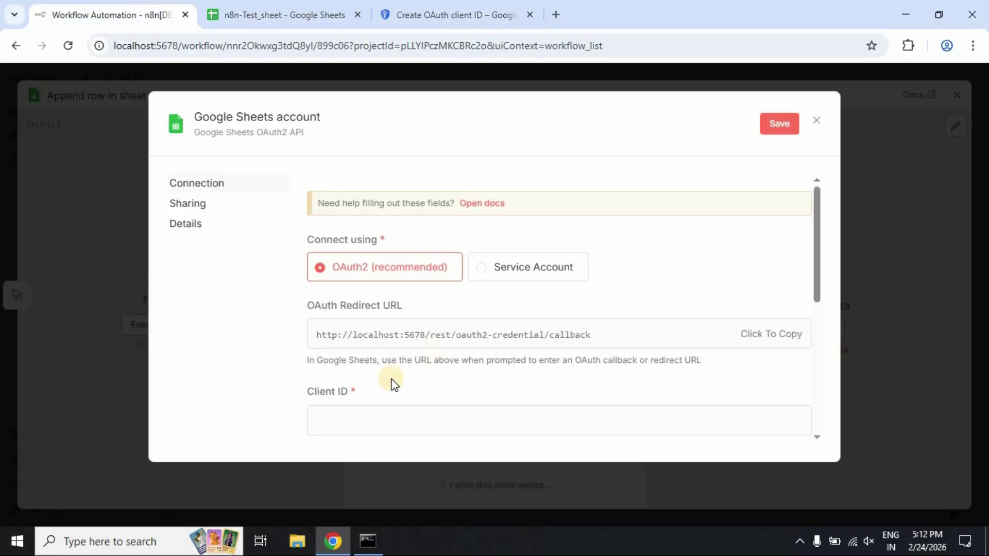
{"action": "left_click", "coordinate": [763, 338]}
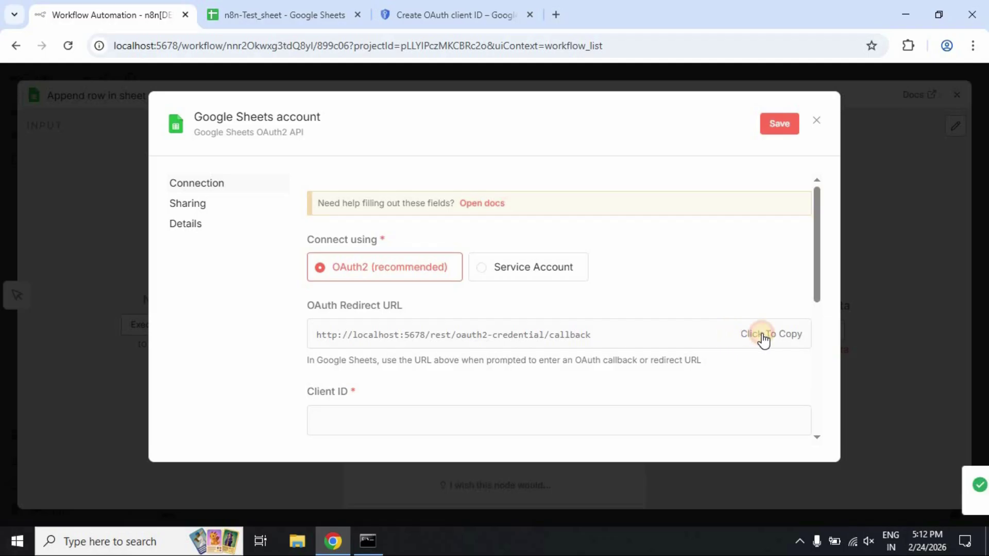
{"action": "left_click", "coordinate": [436, 7]}
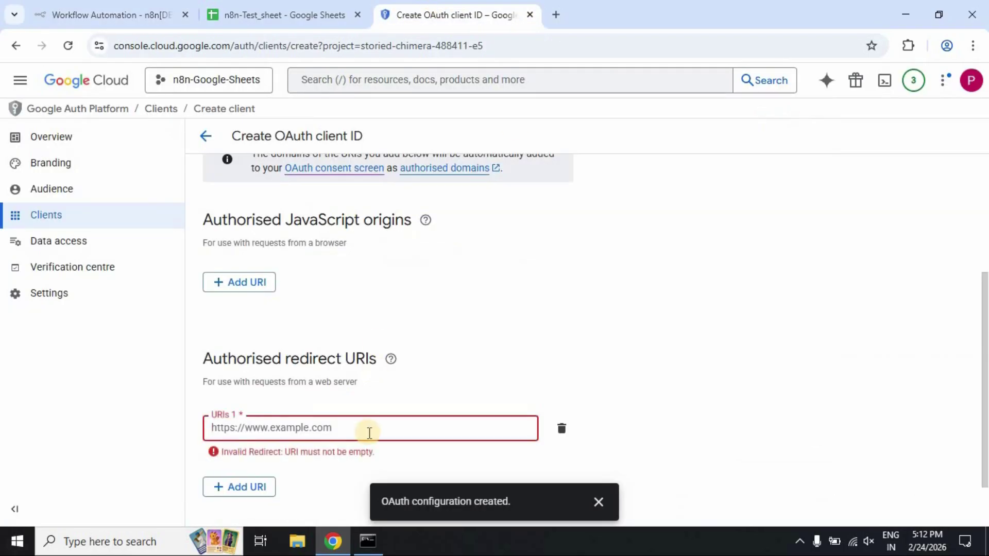
{"action": "left_click", "coordinate": [243, 432]}
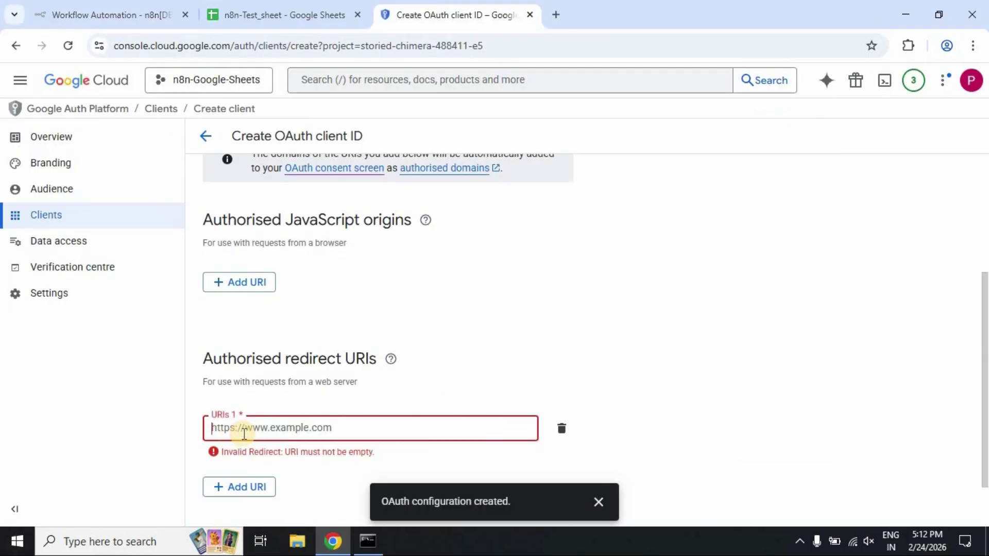
{"action": "key", "text": "ctrl+v"}
{"action": "scroll", "coordinate": [845, 390], "scroll_direction": "down", "scroll_amount": 1}
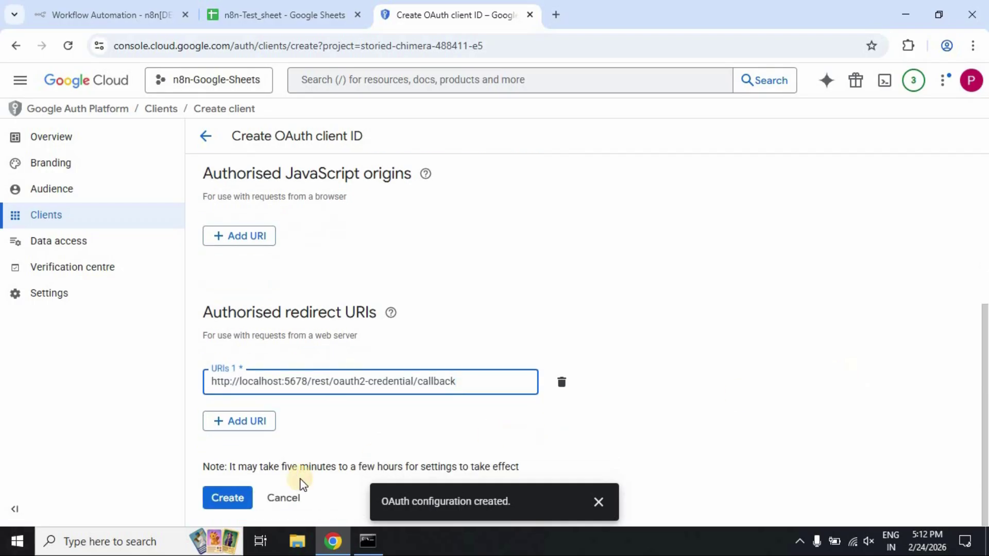
{"action": "left_click", "coordinate": [232, 496]}
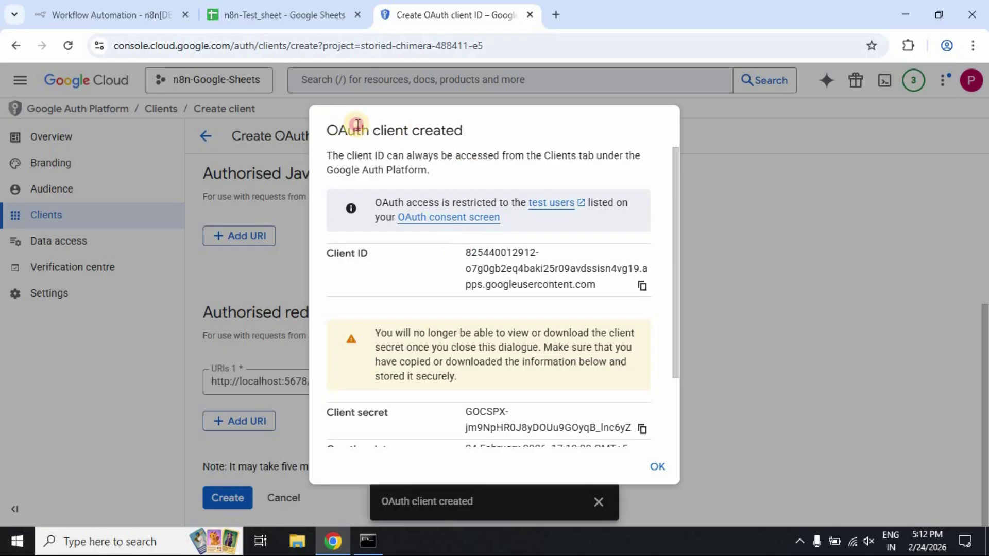
Step: Copy the new OAuth client's client ID and paste it into a new Notepad document
{"action": "left_click_drag", "start_coordinate": [358, 125], "coordinate": [474, 130]}
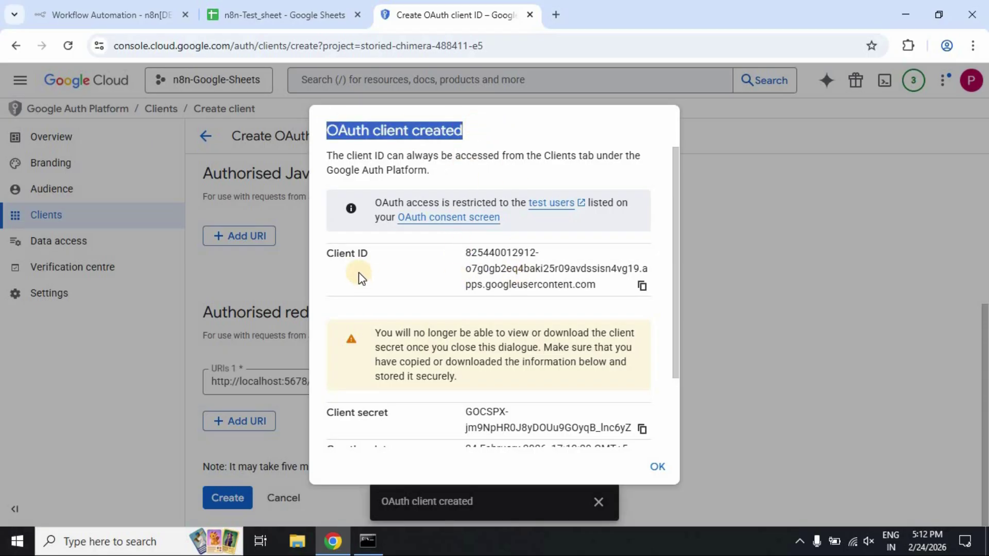
{"action": "left_click", "coordinate": [645, 286]}
{"action": "scroll", "coordinate": [645, 286], "scroll_direction": "down", "scroll_amount": 2}
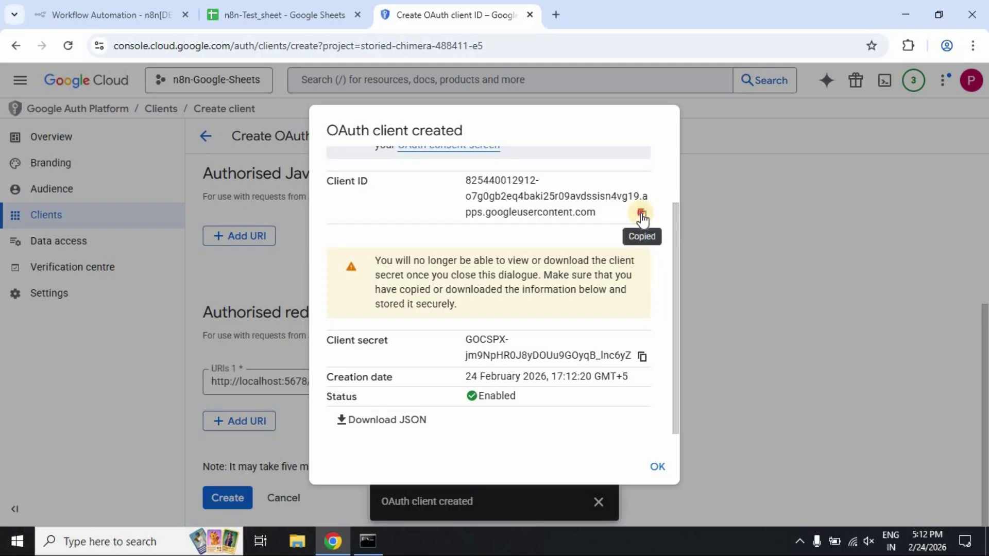
{"action": "left_click", "coordinate": [137, 545]}
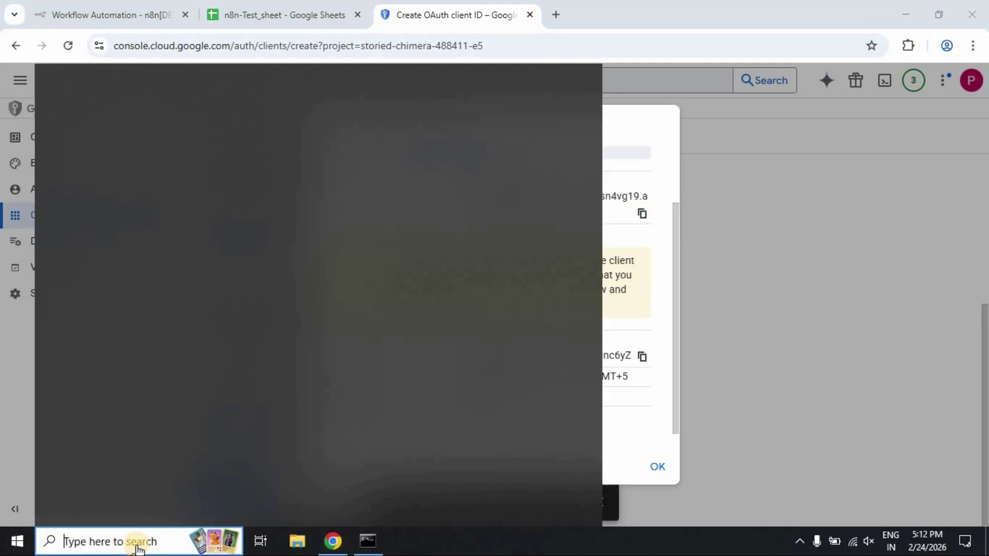
{"action": "type", "text": "note"}
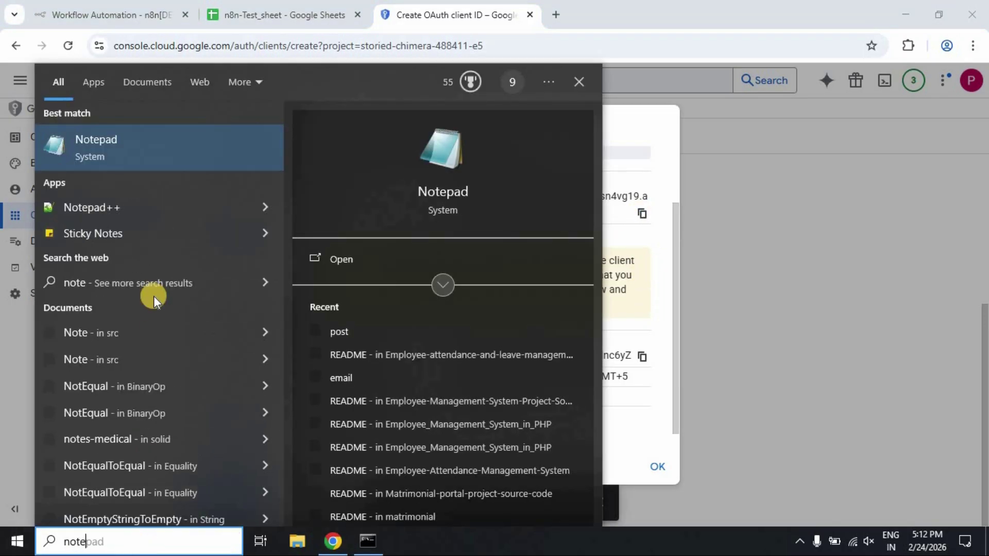
{"action": "left_click", "coordinate": [172, 149]}
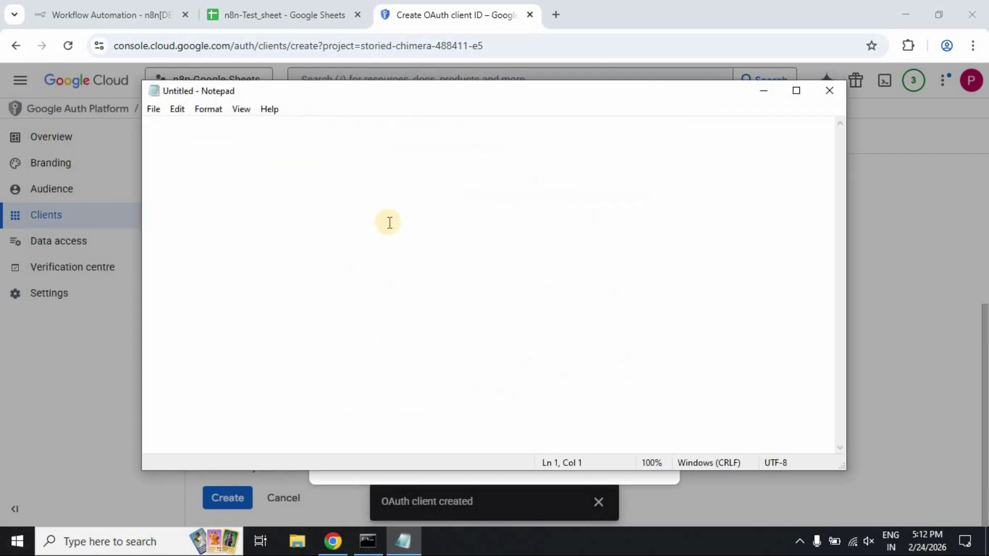
{"action": "key", "text": "ctrl+v"}
Step: Copy the client secret into the Notepad document below the client ID and close the client details in Google Cloud
{"action": "key", "text": "alt+Tab"}
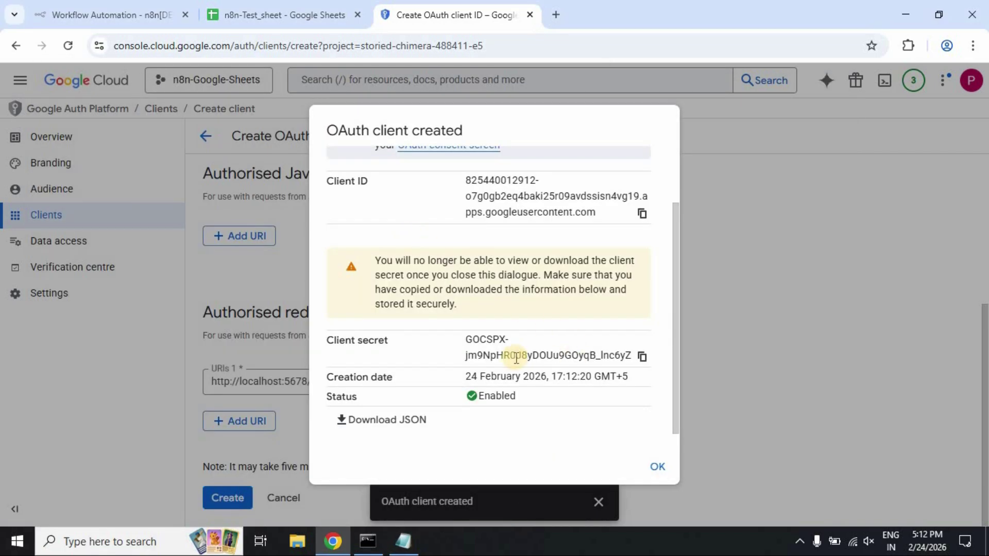
{"action": "left_click", "coordinate": [641, 356]}
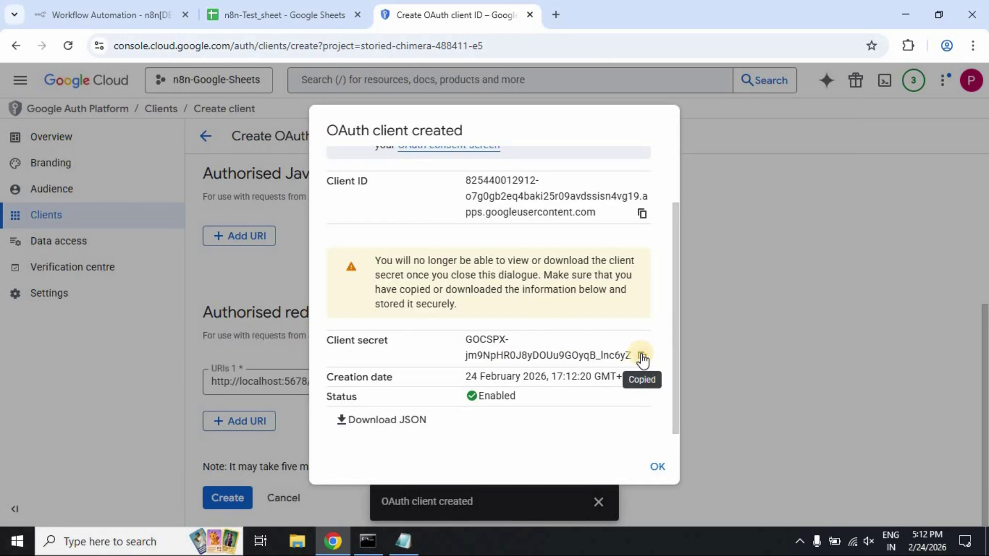
{"action": "key", "text": "alt+Tab"}
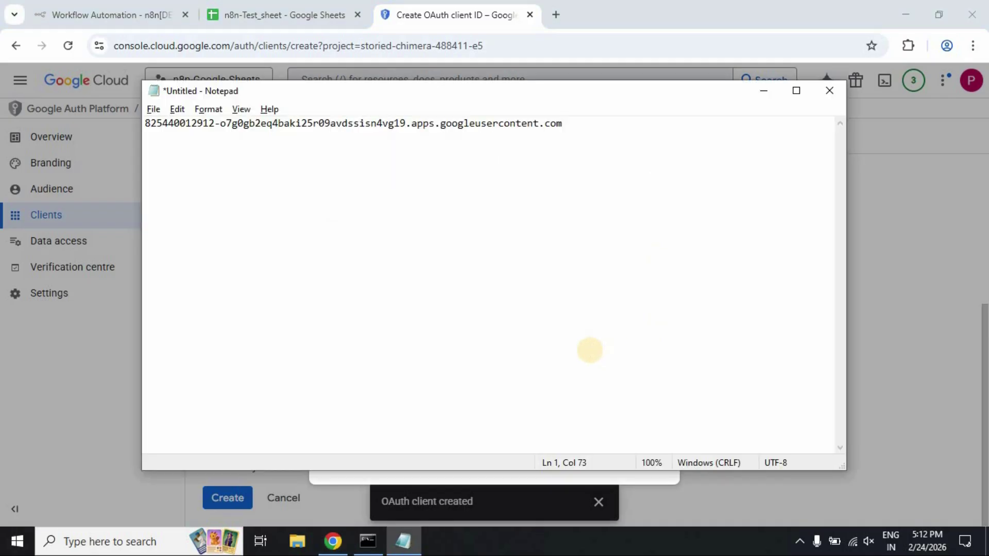
{"action": "key", "text": "ctrl+v"}
{"action": "key", "text": "alt+Tab"}
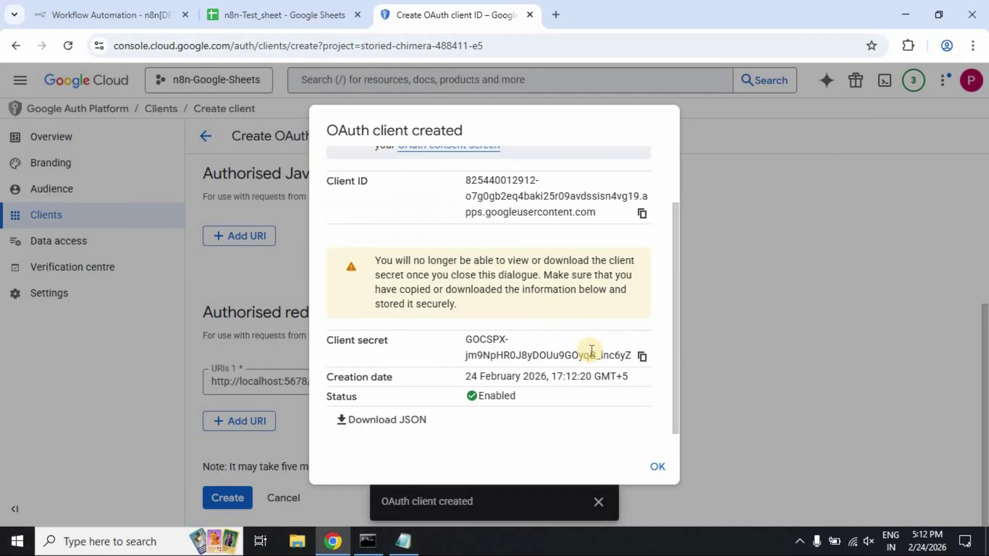
{"action": "left_click", "coordinate": [657, 468]}
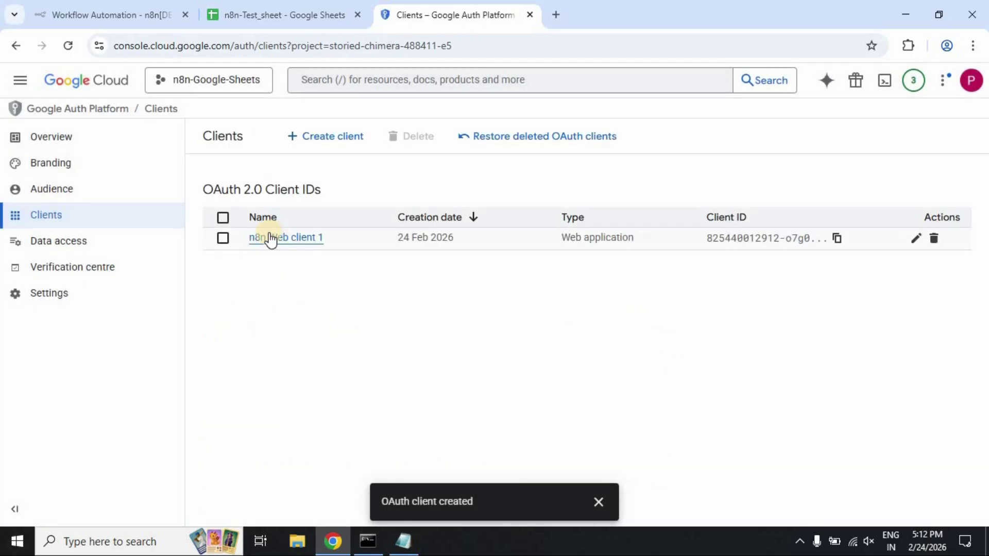
Step: Add the account's own e-mail address as a test user in the app's audience settings and save it
{"action": "left_click", "coordinate": [60, 197]}
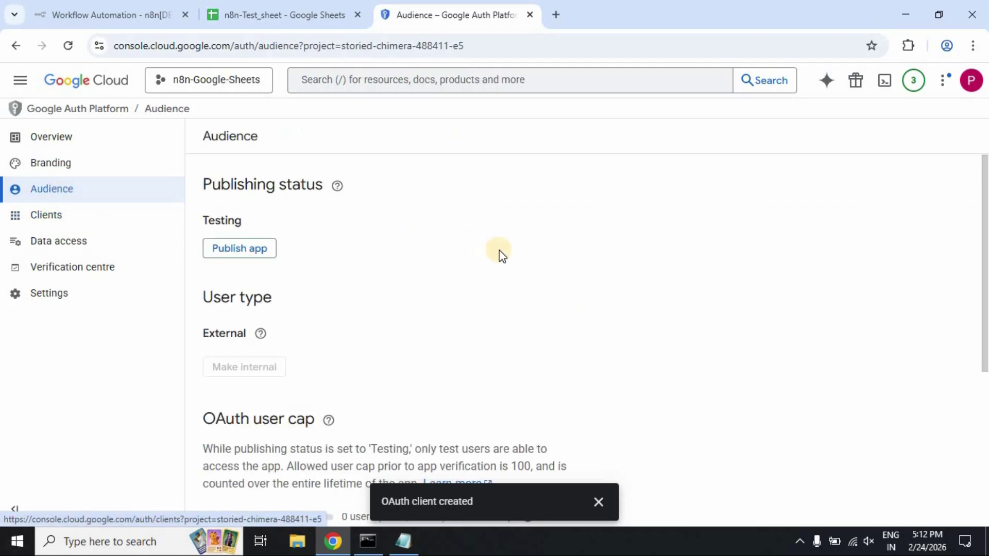
{"action": "scroll", "coordinate": [534, 260], "scroll_direction": "down", "scroll_amount": 5}
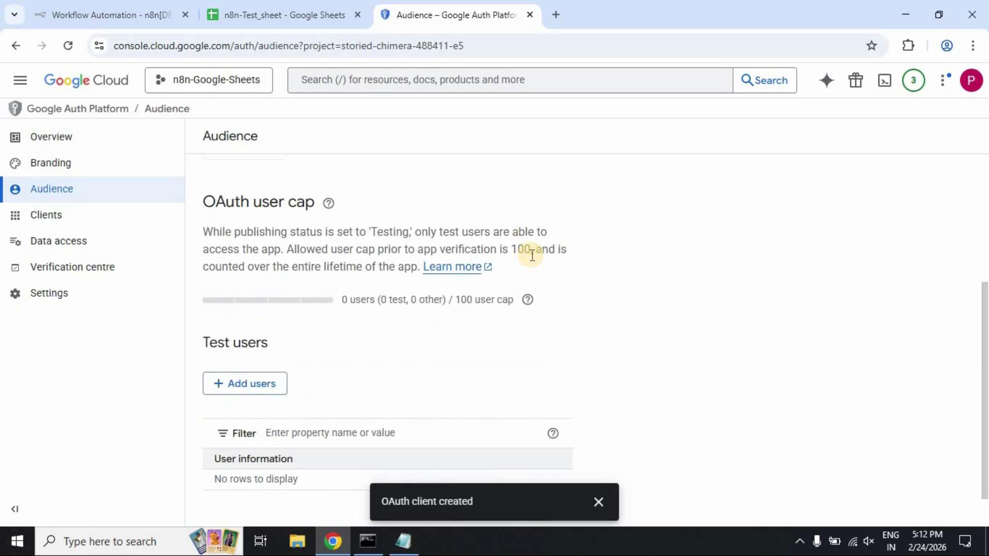
{"action": "left_click_drag", "start_coordinate": [202, 298], "coordinate": [304, 299]}
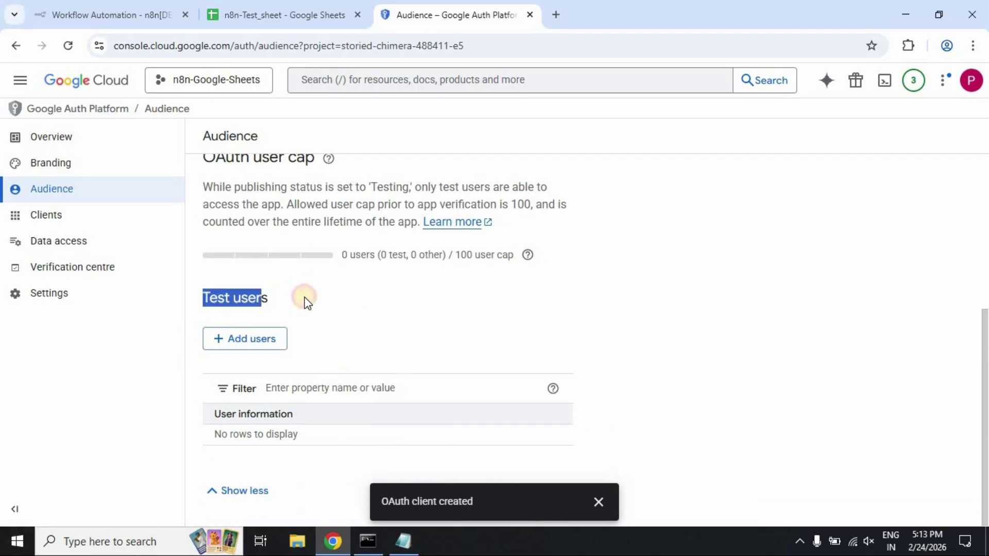
{"action": "left_click", "coordinate": [280, 339]}
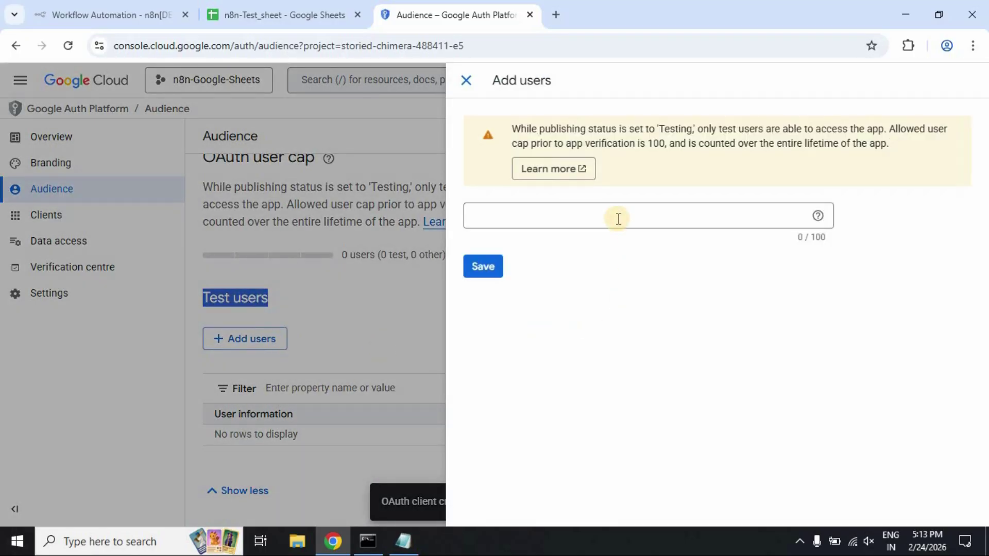
{"action": "left_click", "coordinate": [601, 213]}
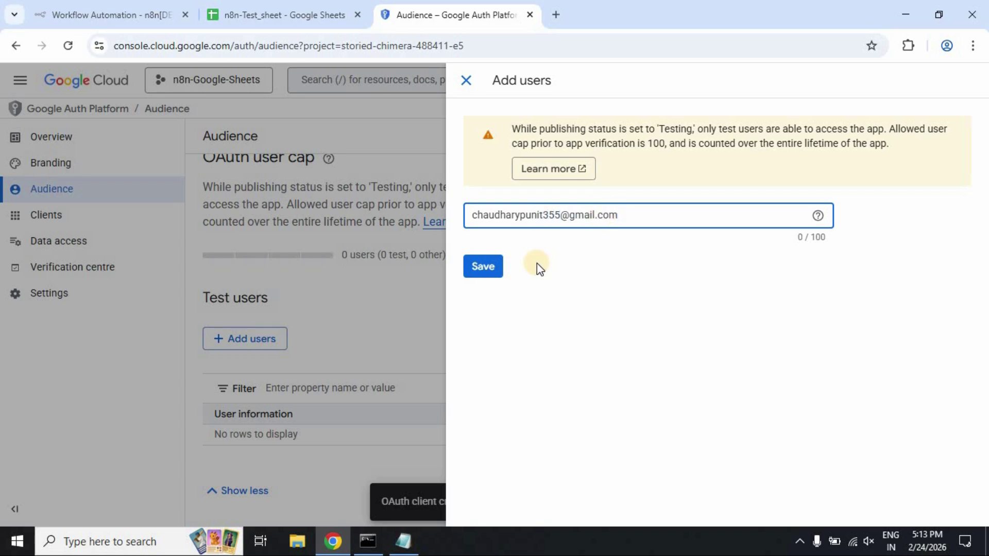
{"action": "left_click", "coordinate": [487, 268]}
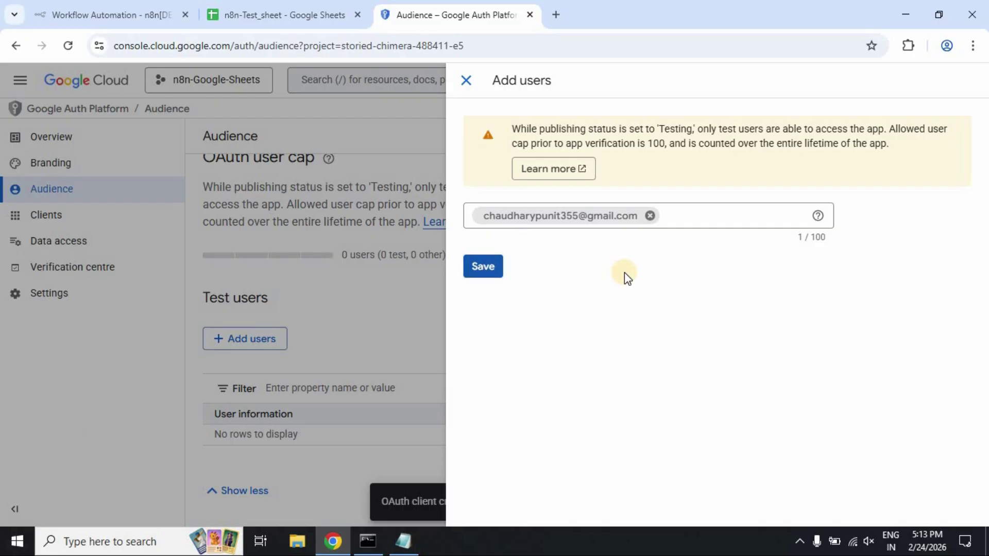
{"action": "left_click", "coordinate": [493, 273]}
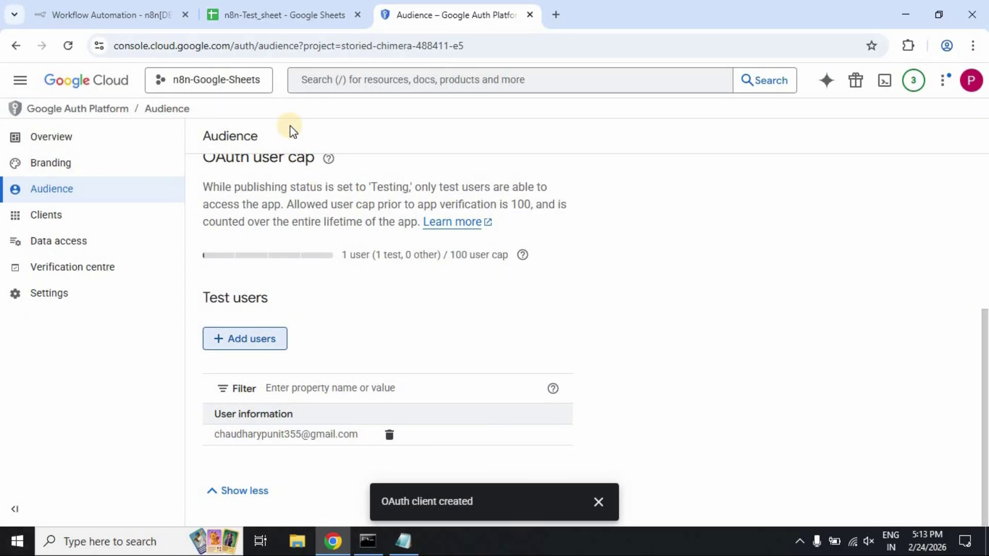
Step: Copy the client ID from Notepad into the Client ID of the Google Sheets credential in n8n
{"action": "left_click", "coordinate": [132, 5]}
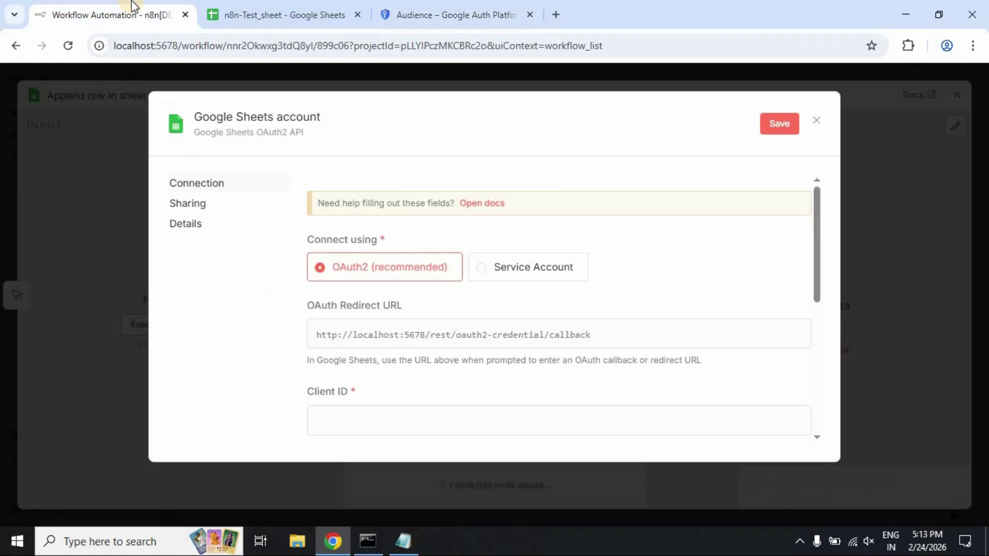
{"action": "scroll", "coordinate": [513, 330], "scroll_direction": "down", "scroll_amount": 3}
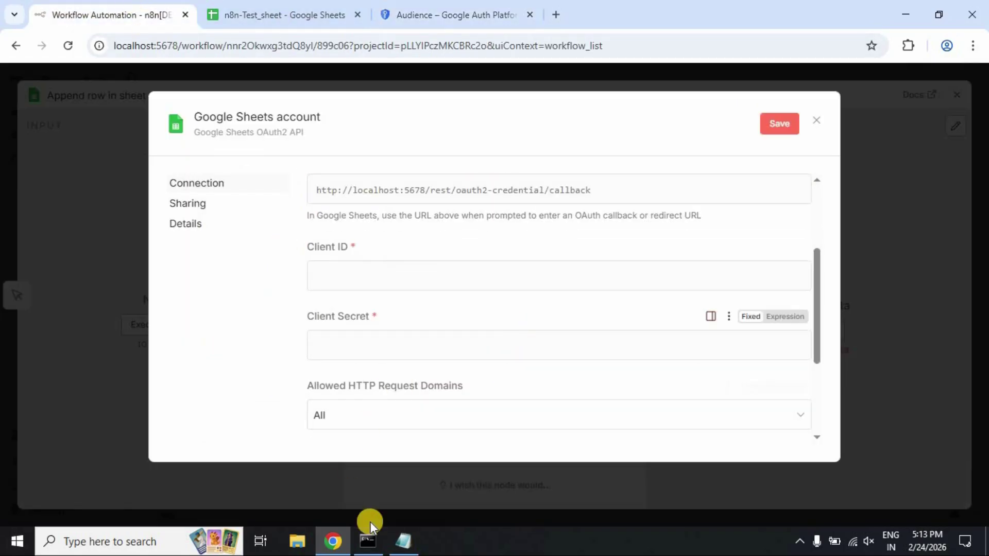
{"action": "left_click", "coordinate": [403, 541]}
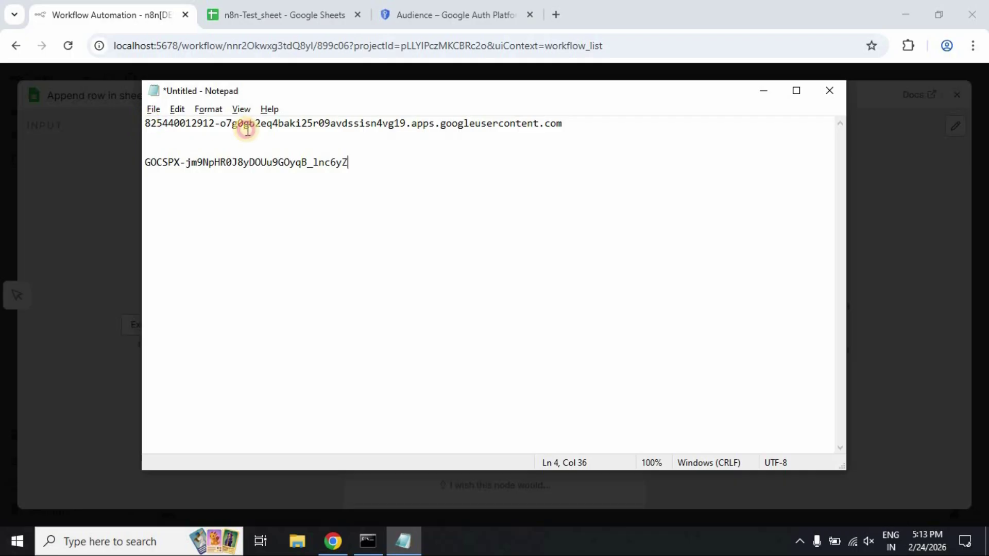
{"action": "left_click_drag", "start_coordinate": [146, 123], "coordinate": [577, 122]}
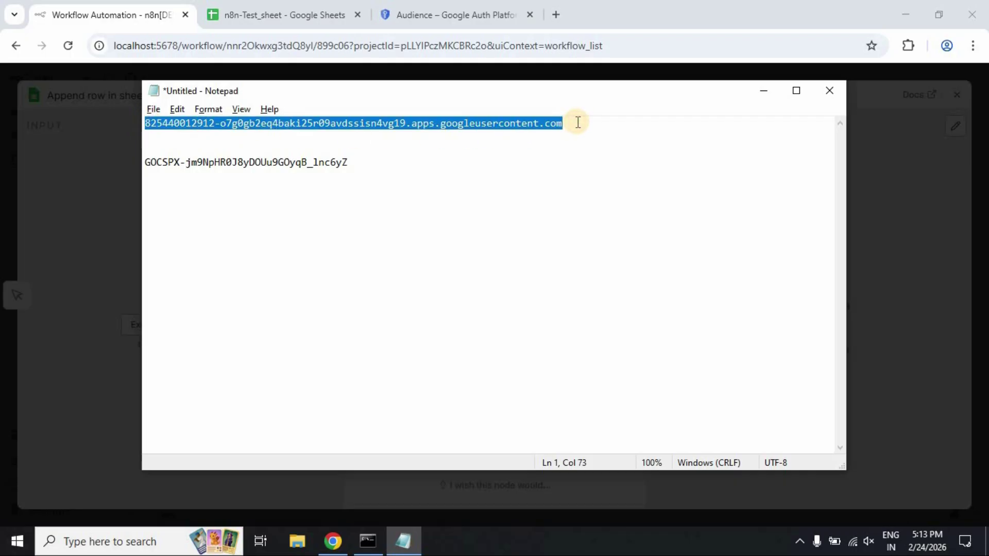
{"action": "key", "text": "alt+Tab"}
{"action": "left_click", "coordinate": [457, 278]}
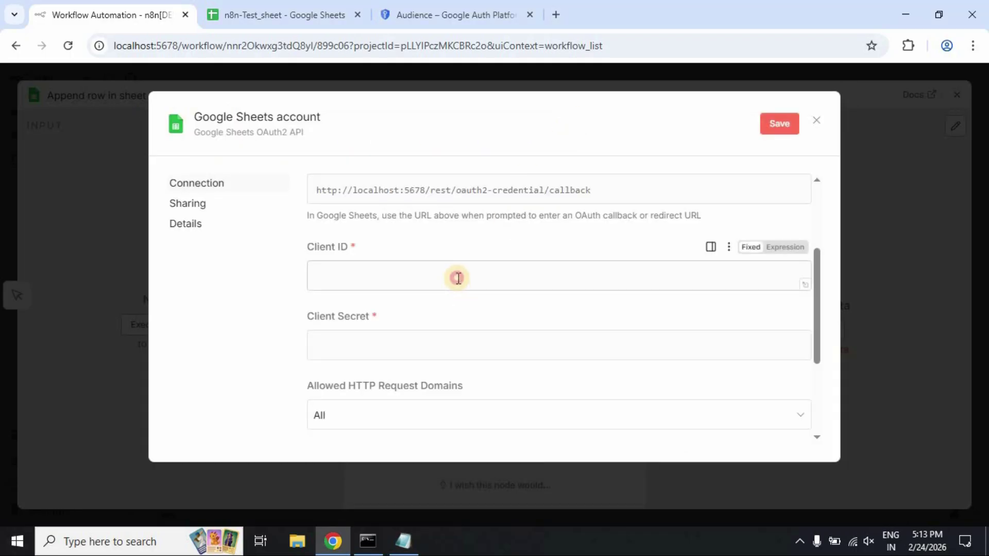
{"action": "key", "text": "ctrl+v"}
Step: Copy the client secret from Notepad into the Client Secret of the Google Sheets credential in n8n
{"action": "key", "text": "alt+Tab"}
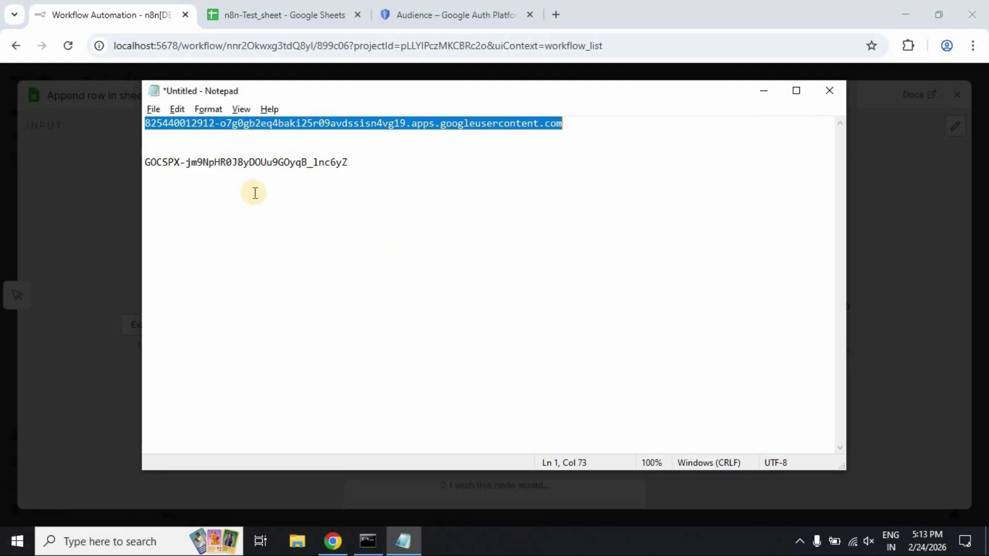
{"action": "left_click_drag", "start_coordinate": [145, 159], "coordinate": [353, 162]}
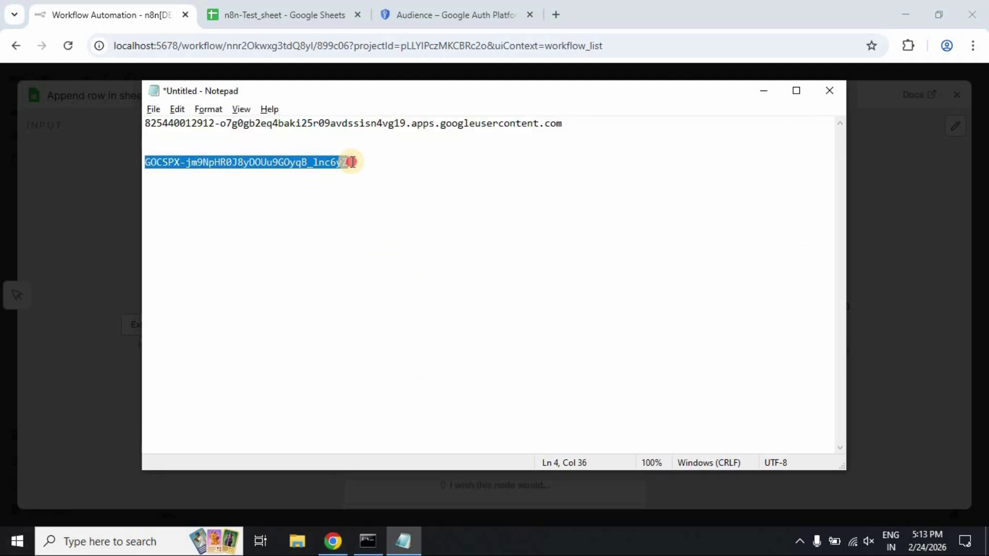
{"action": "key", "text": "ctrl+c"}
{"action": "key", "text": "alt+Tab"}
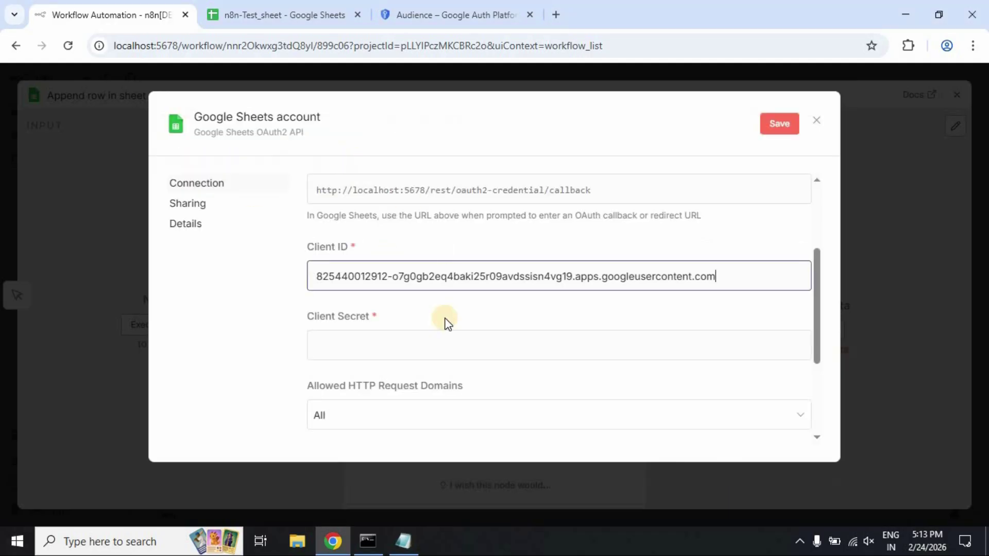
{"action": "left_click", "coordinate": [408, 345]}
{"action": "key", "text": "ctrl+v"}
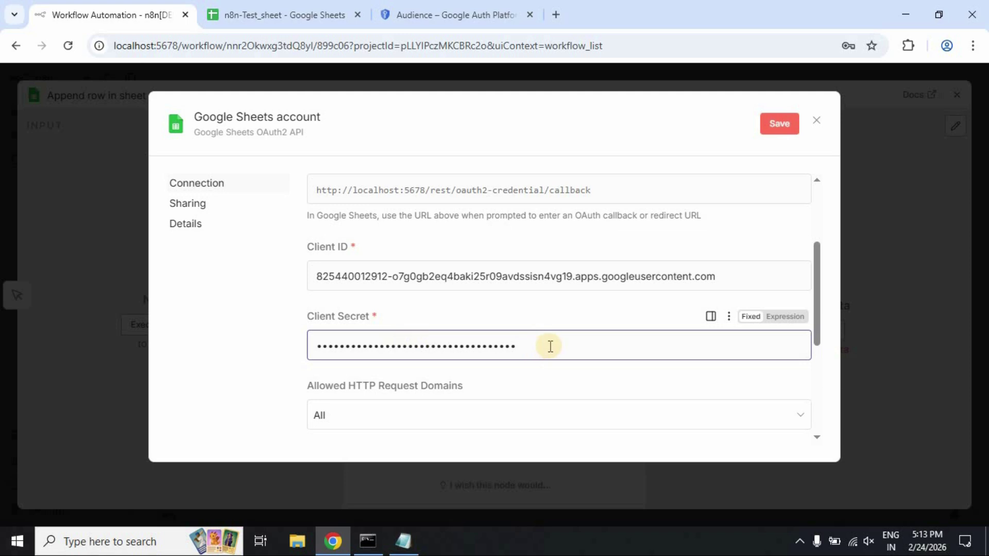
Step: Start the Google sign-in for the Google Sheets credential, choose the test user's account and continue past the unverified app warning
{"action": "scroll", "coordinate": [550, 342], "scroll_direction": "down", "scroll_amount": 5}
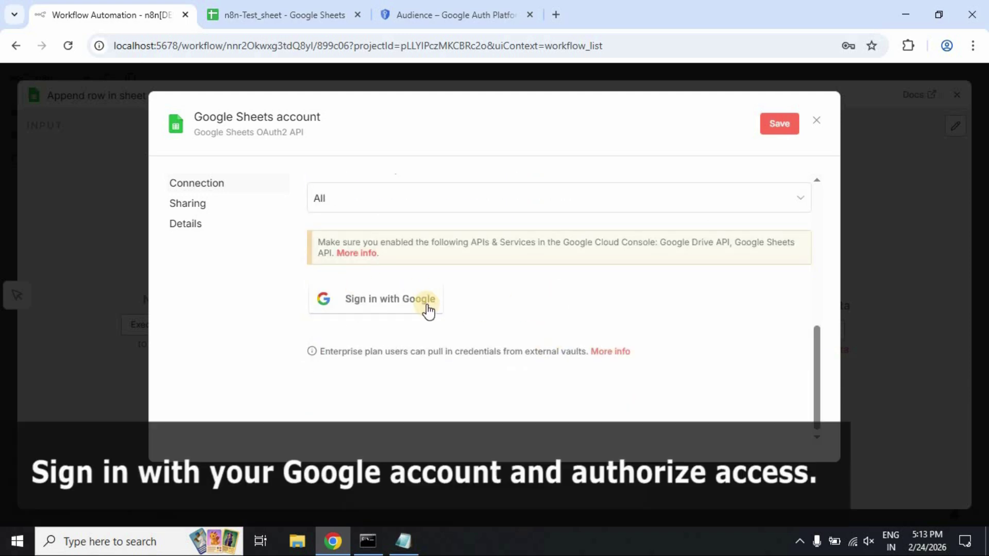
{"action": "left_click", "coordinate": [392, 309]}
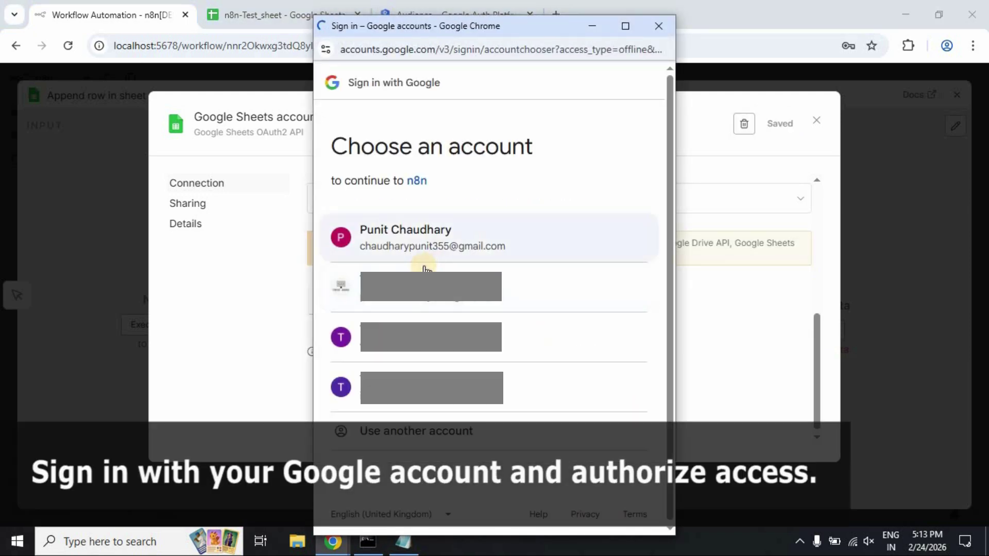
{"action": "left_click", "coordinate": [410, 243]}
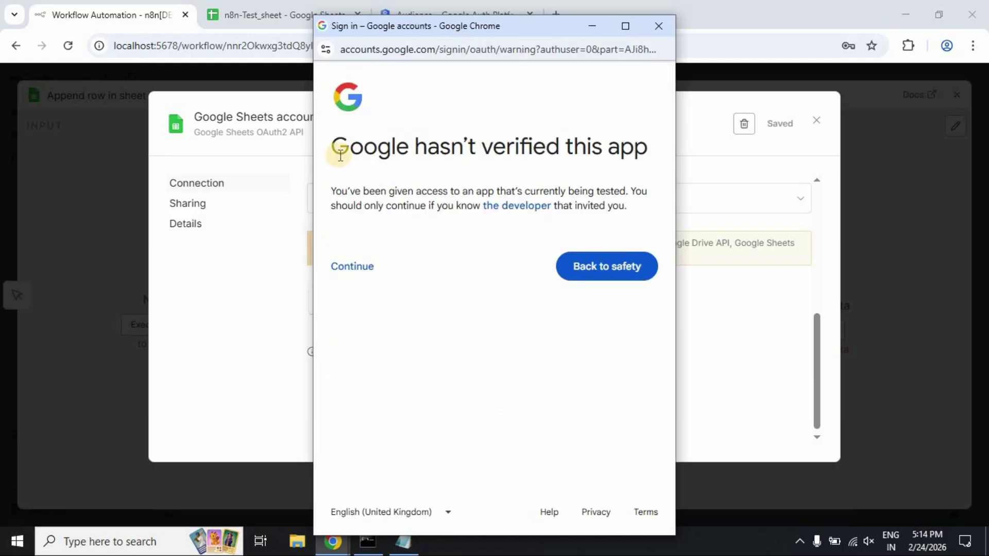
{"action": "left_click", "coordinate": [359, 272]}
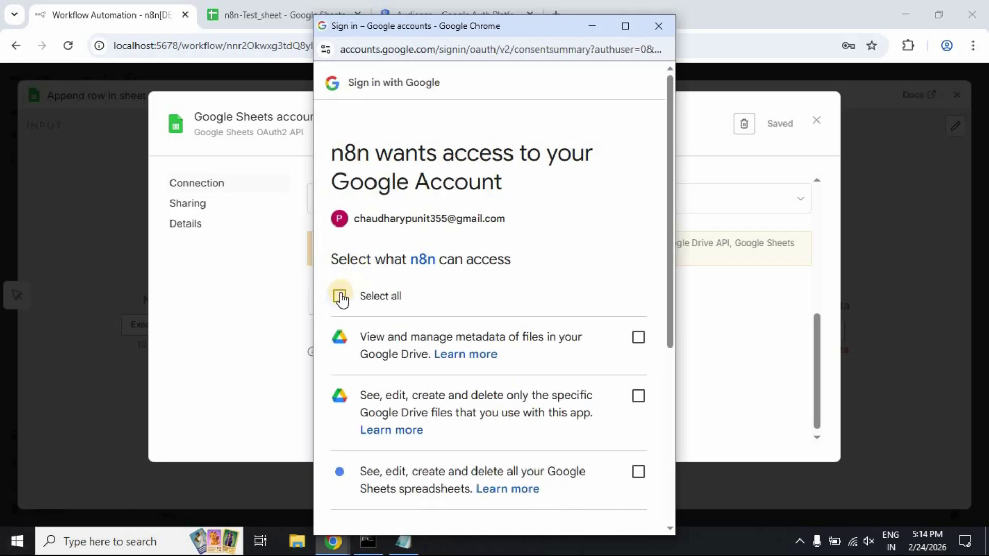
Step: Grant n8n all the requested Google Drive and Sheets permissions and close the credential settings
{"action": "left_click", "coordinate": [339, 296]}
{"action": "scroll", "coordinate": [481, 311], "scroll_direction": "down", "scroll_amount": 5}
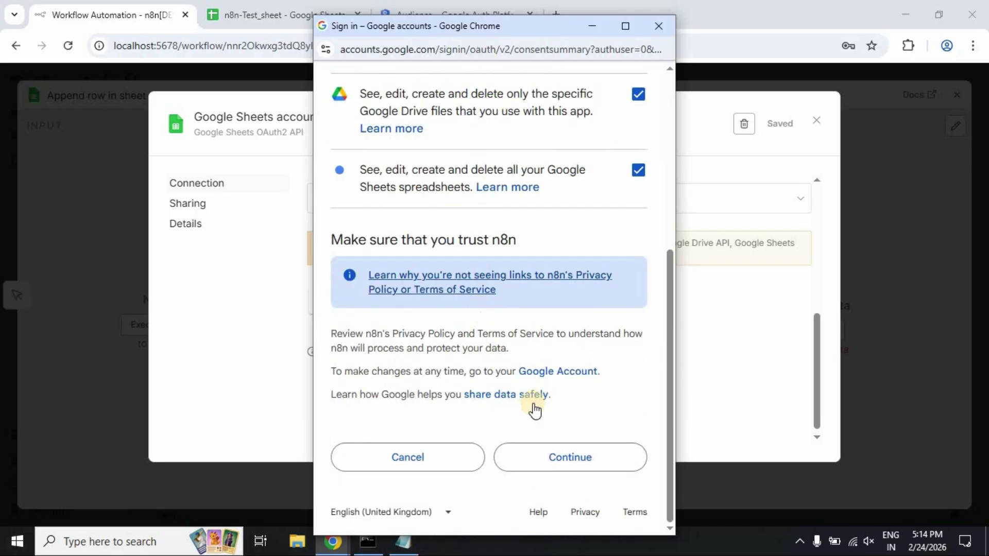
{"action": "left_click", "coordinate": [555, 459]}
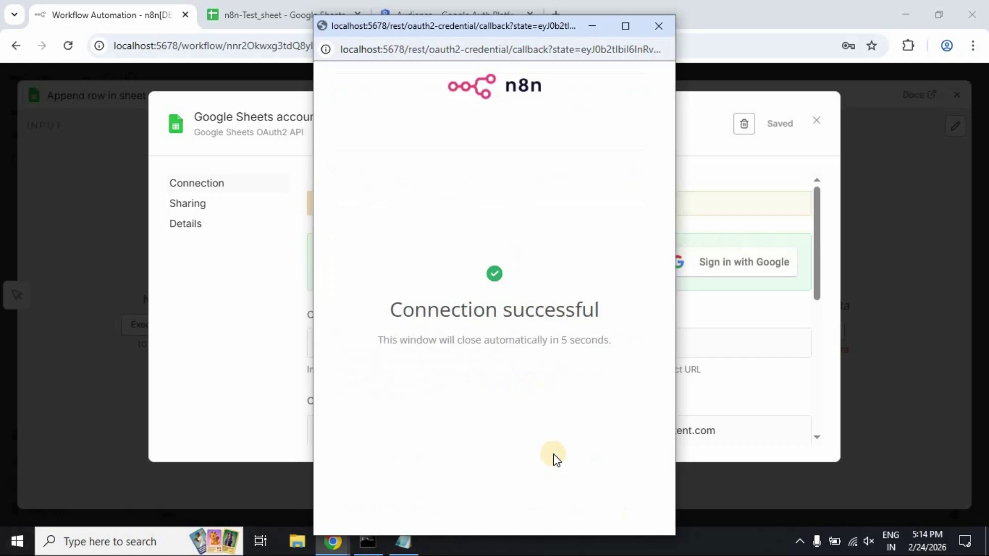
{"action": "triple_click", "coordinate": [568, 311]}
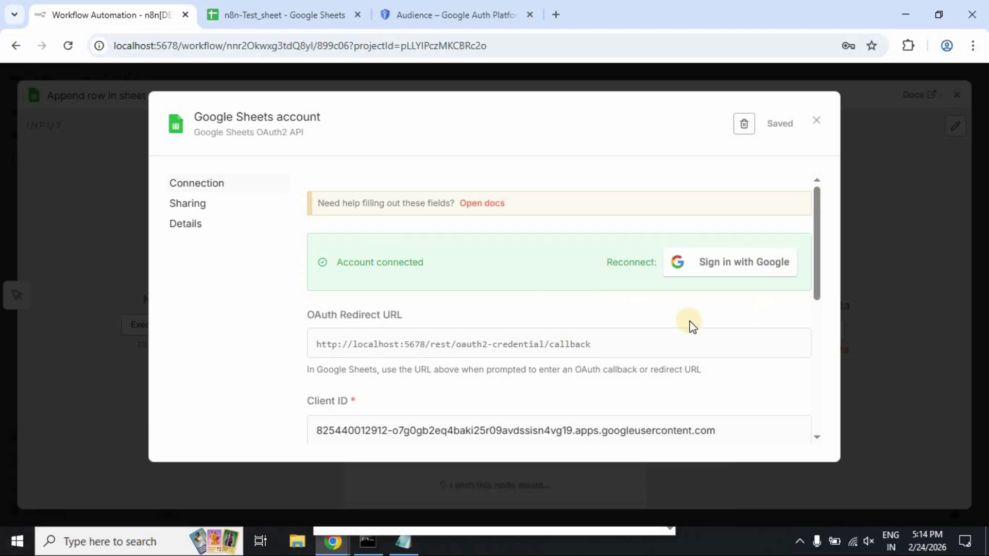
{"action": "scroll", "coordinate": [709, 323], "scroll_direction": "down", "scroll_amount": 5}
{"action": "scroll", "coordinate": [716, 319], "scroll_direction": "up", "scroll_amount": 5}
{"action": "left_click", "coordinate": [816, 122]}
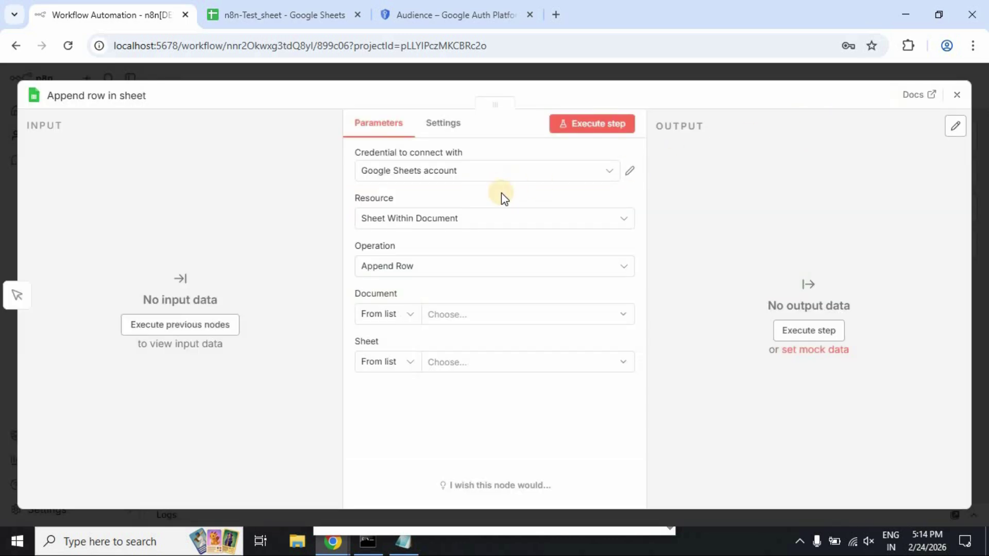
Step: Set the node's resource to Sheet Within Document and its operation to Append Row
{"action": "left_click", "coordinate": [617, 224]}
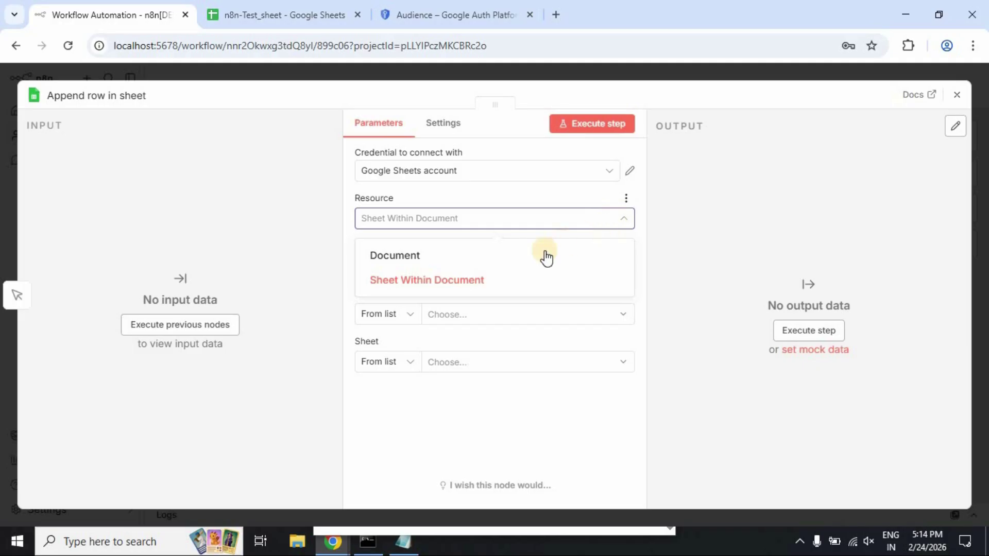
{"action": "left_click", "coordinate": [479, 280]}
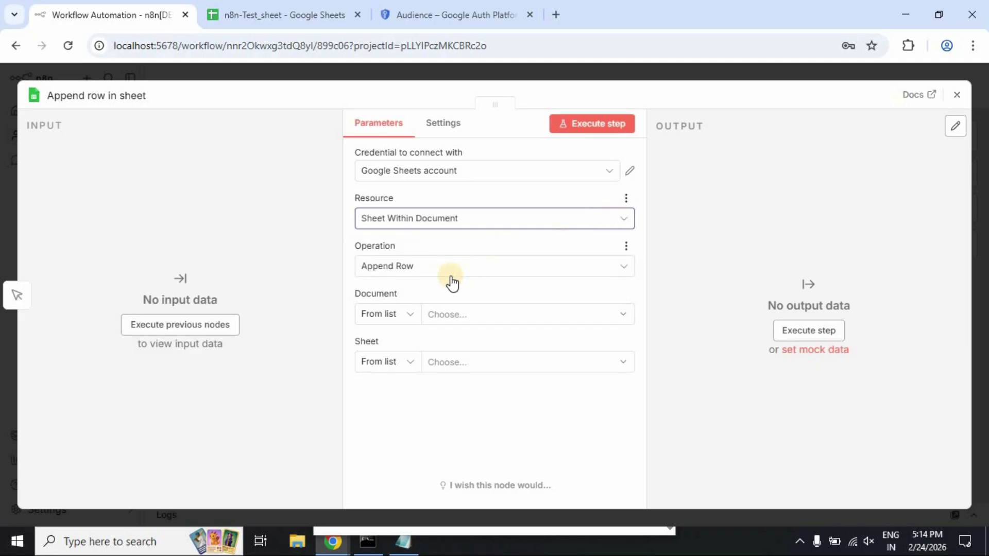
{"action": "left_click", "coordinate": [612, 266]}
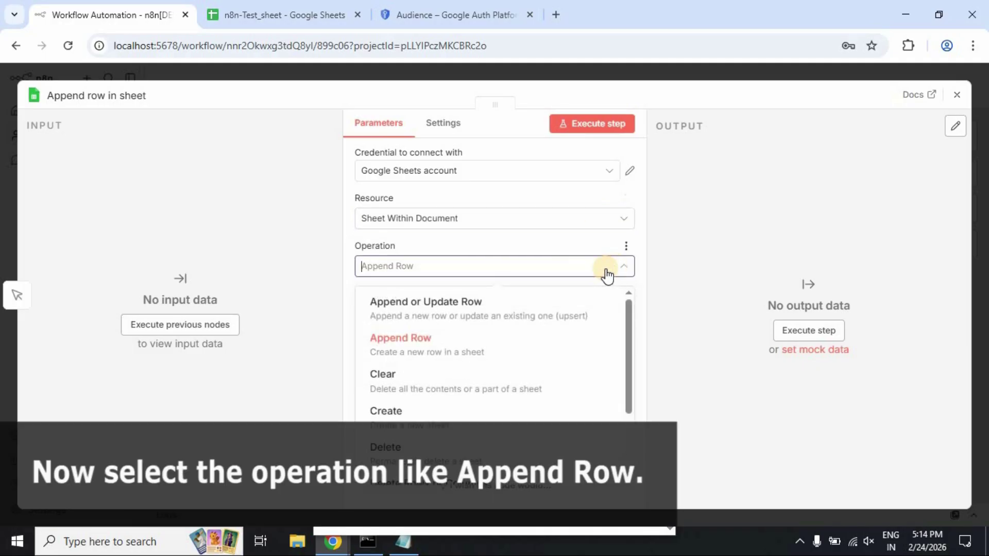
{"action": "left_click", "coordinate": [384, 344]}
Step: Choose n8n-Test_sheet as the document and Sheet1 as the sheet, checking both names against the open spreadsheet
{"action": "left_click", "coordinate": [466, 314]}
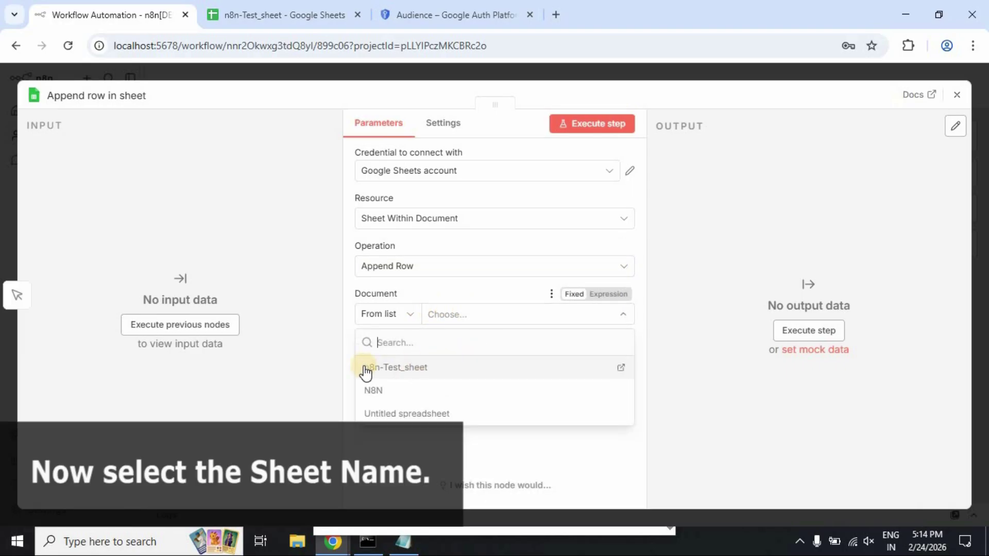
{"action": "left_click", "coordinate": [401, 368]}
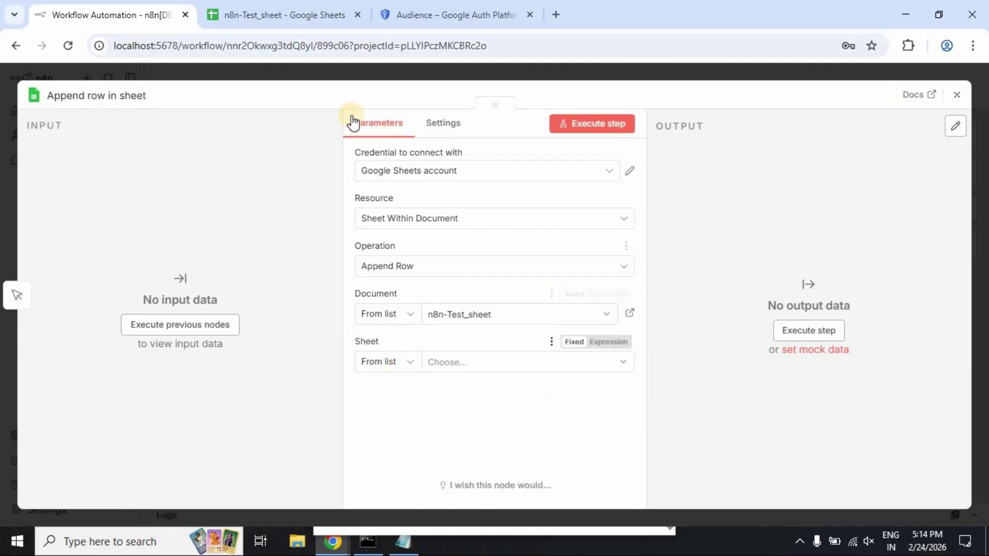
{"action": "left_click", "coordinate": [299, 12]}
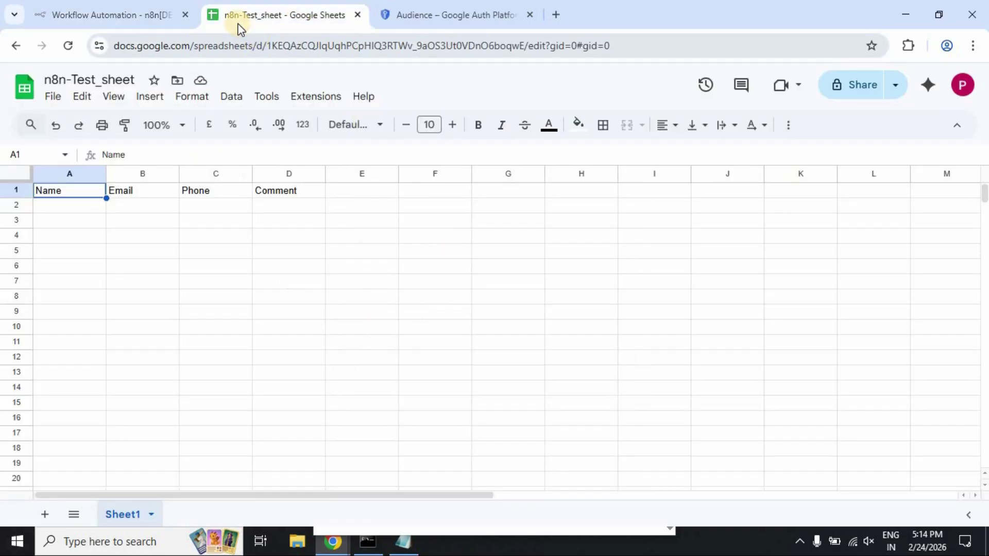
{"action": "left_click", "coordinate": [143, 7]}
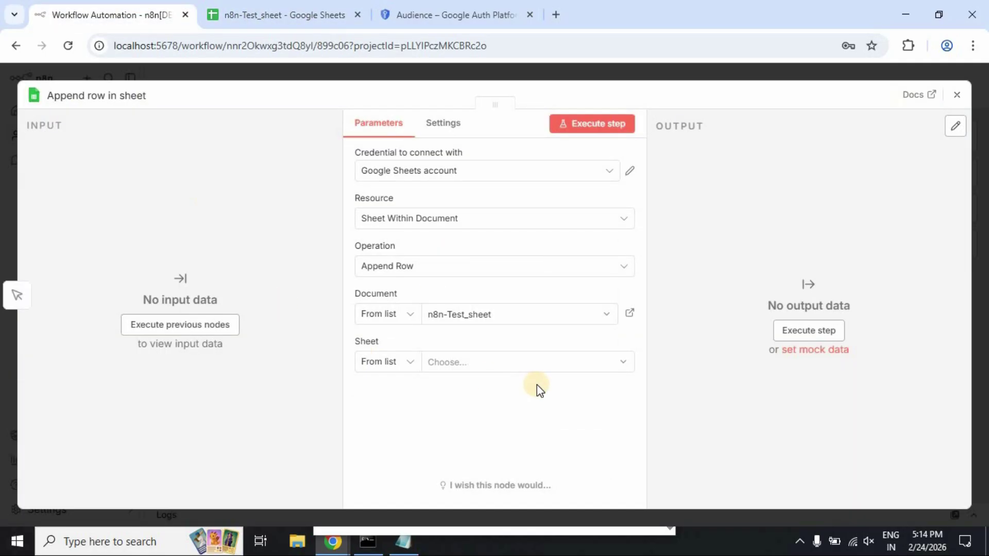
{"action": "left_click", "coordinate": [619, 372]}
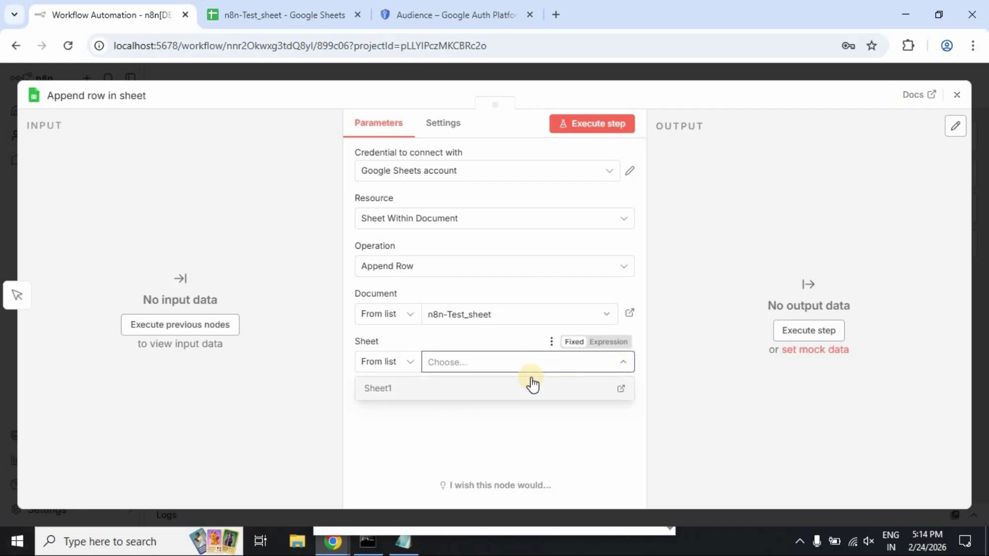
{"action": "left_click", "coordinate": [378, 393]}
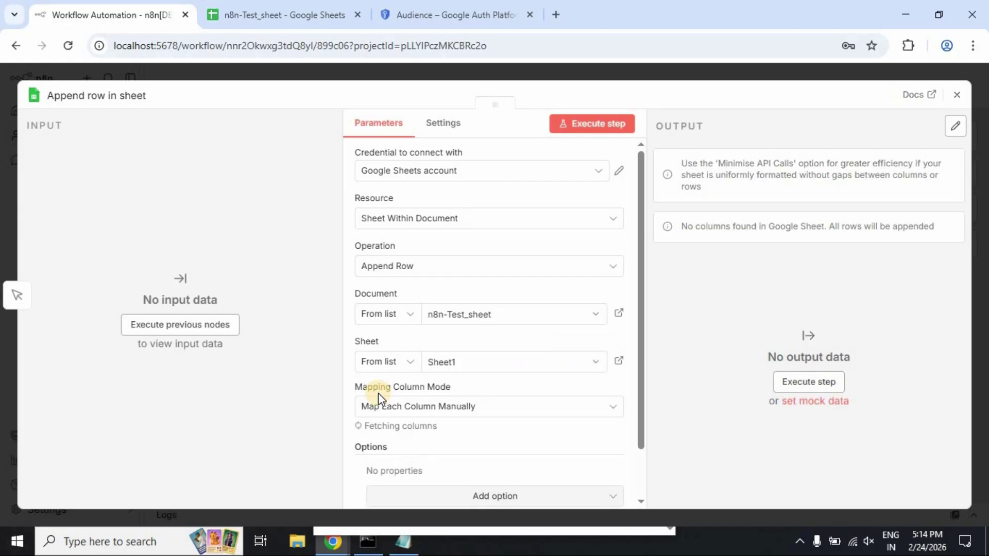
{"action": "left_click", "coordinate": [246, 6]}
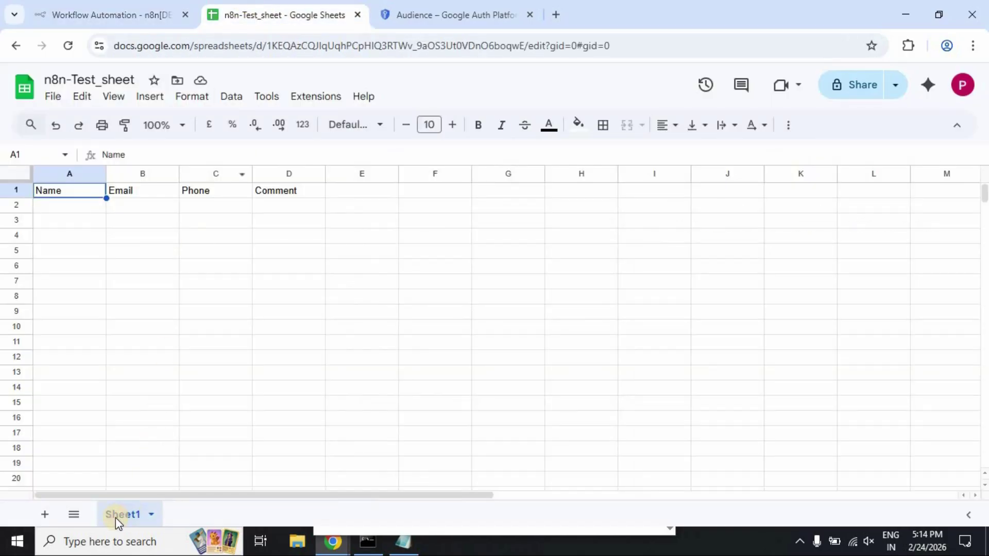
{"action": "left_click", "coordinate": [101, 13]}
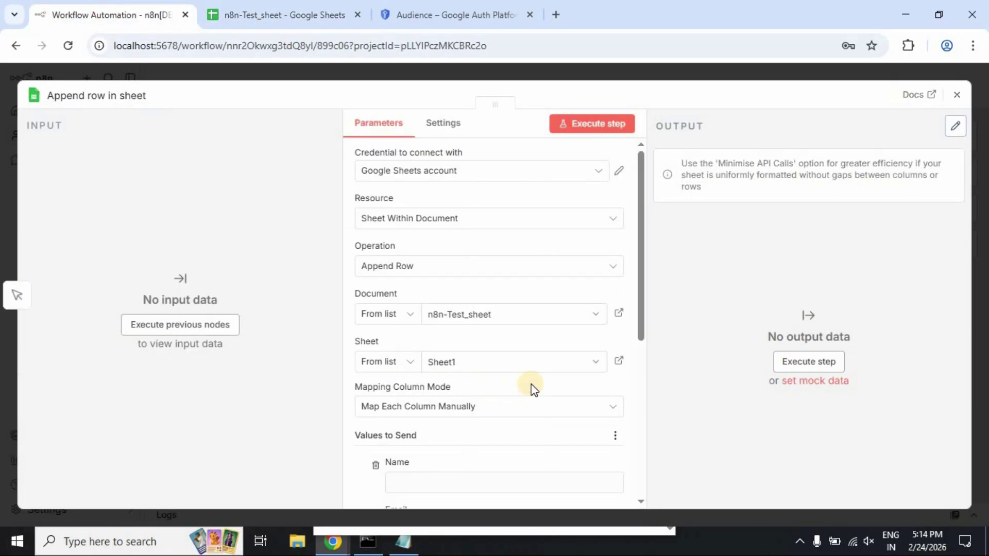
Step: Fill in the values to send: Name "Test user", a test e-mail address, a sample phone number and Comment "Hello test comment"
{"action": "scroll", "coordinate": [531, 389], "scroll_direction": "down", "scroll_amount": 3}
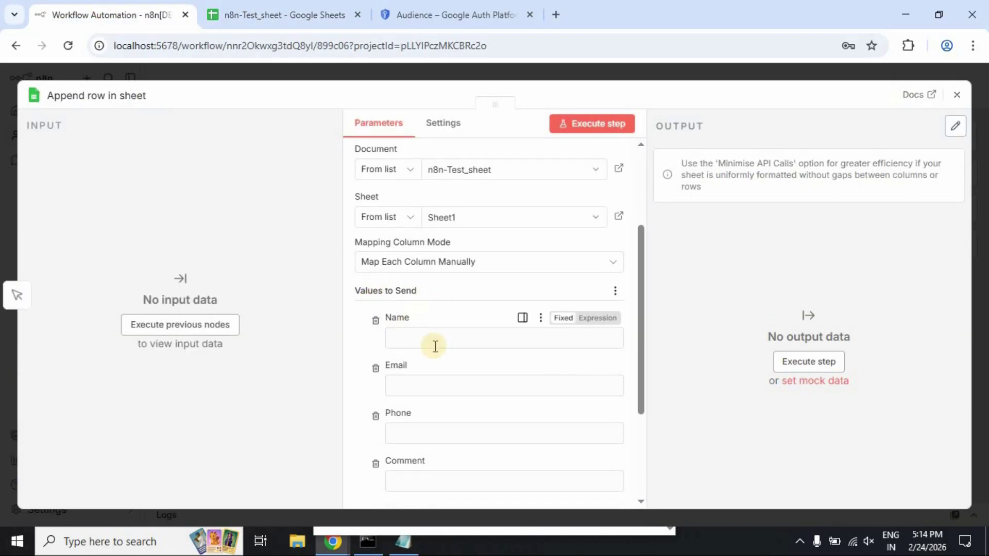
{"action": "left_click", "coordinate": [304, 16]}
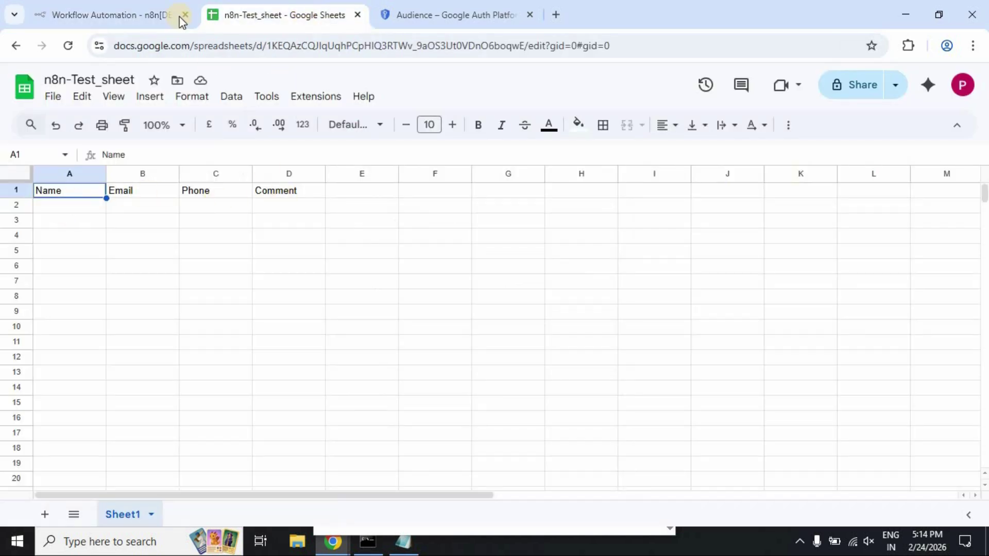
{"action": "left_click", "coordinate": [132, 11]}
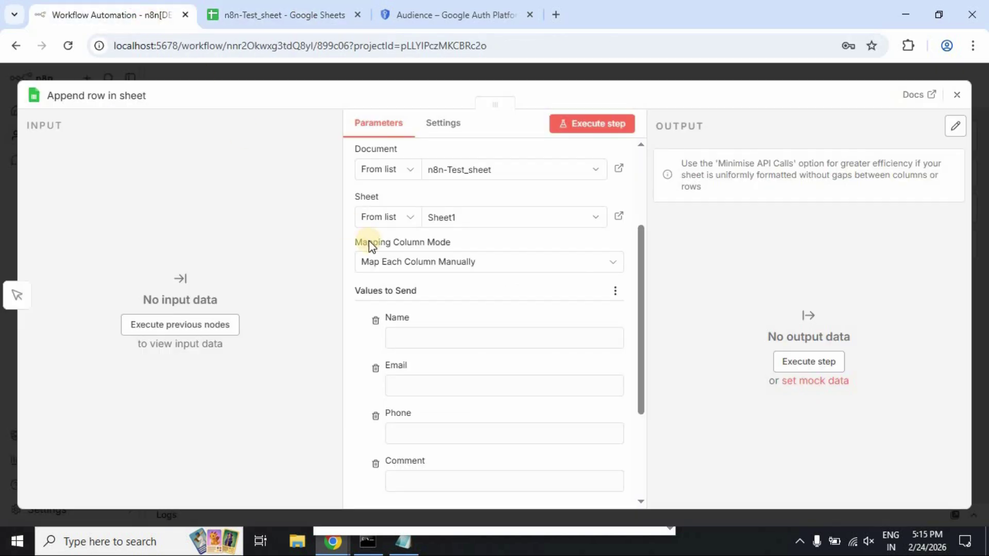
{"action": "left_click", "coordinate": [463, 336]}
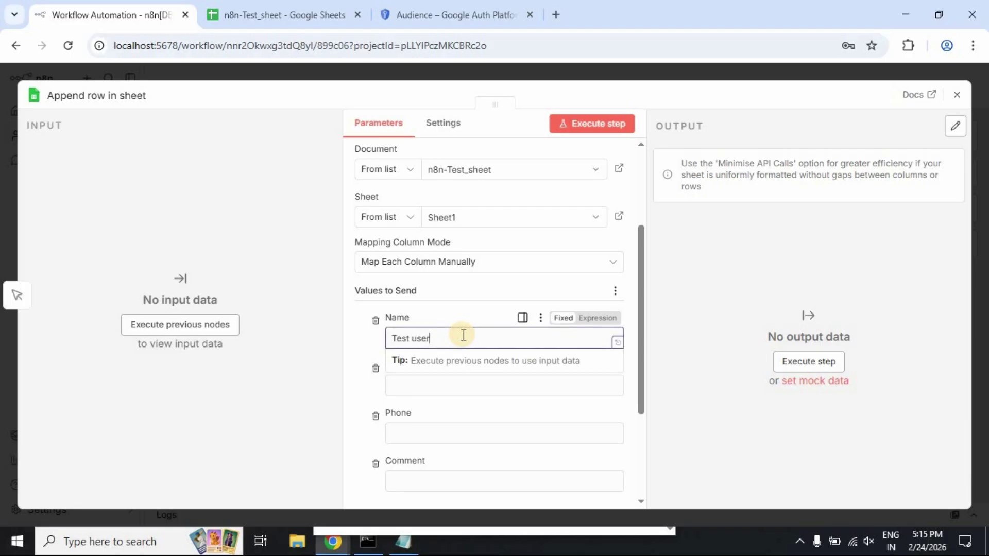
{"action": "left_click", "coordinate": [456, 390]}
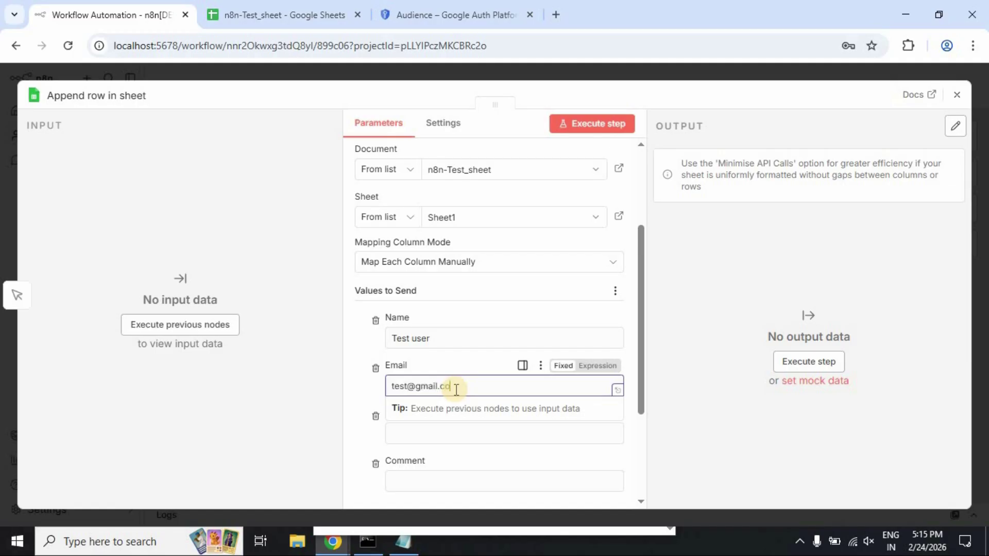
{"action": "left_click", "coordinate": [449, 435]}
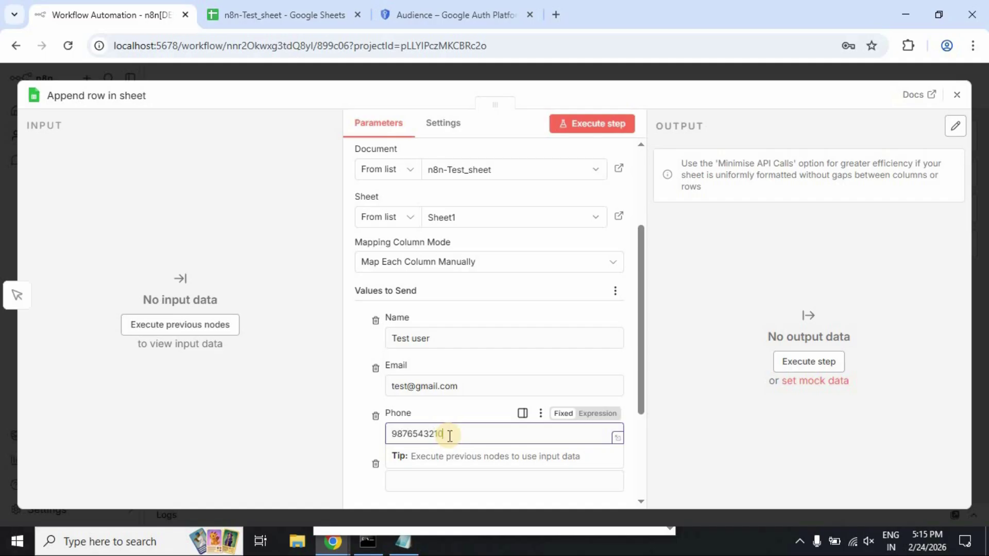
{"action": "scroll", "coordinate": [446, 435], "scroll_direction": "down", "scroll_amount": 3}
{"action": "left_click", "coordinate": [443, 340]}
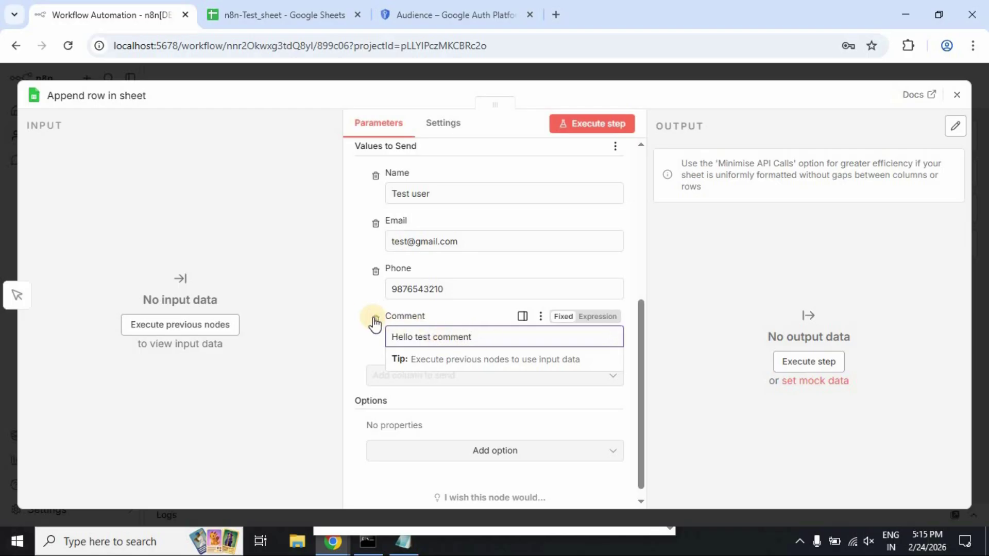
{"action": "left_click", "coordinate": [359, 305]}
{"action": "scroll", "coordinate": [402, 376], "scroll_direction": "down", "scroll_amount": 1}
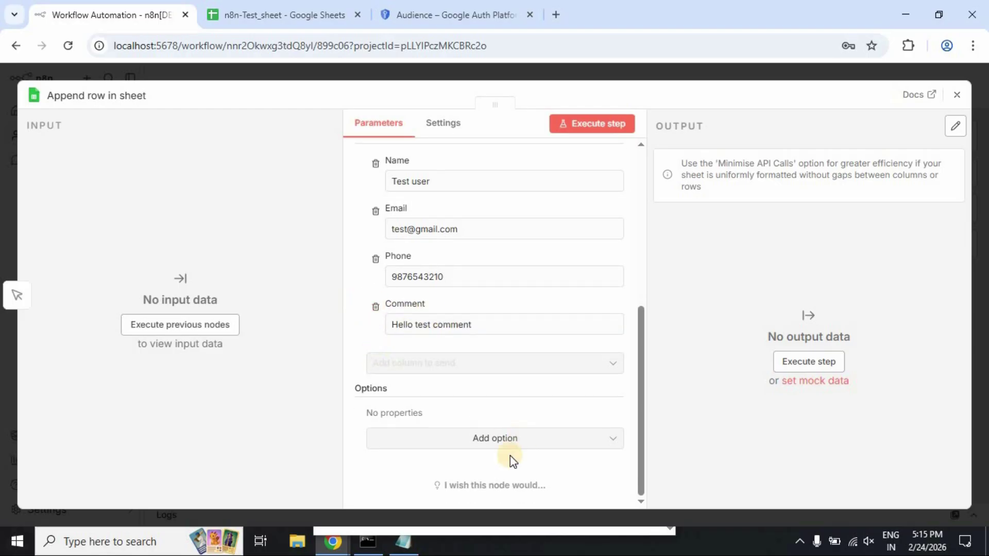
{"action": "scroll", "coordinate": [576, 416], "scroll_direction": "up", "scroll_amount": 6}
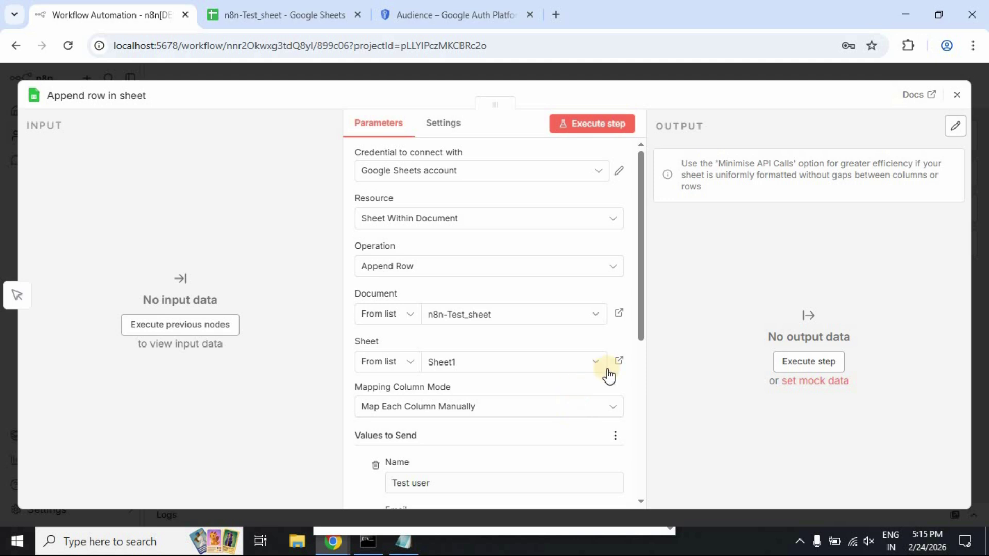
Step: Close the Append row in sheet node and execute the workflow
{"action": "left_click", "coordinate": [954, 95]}
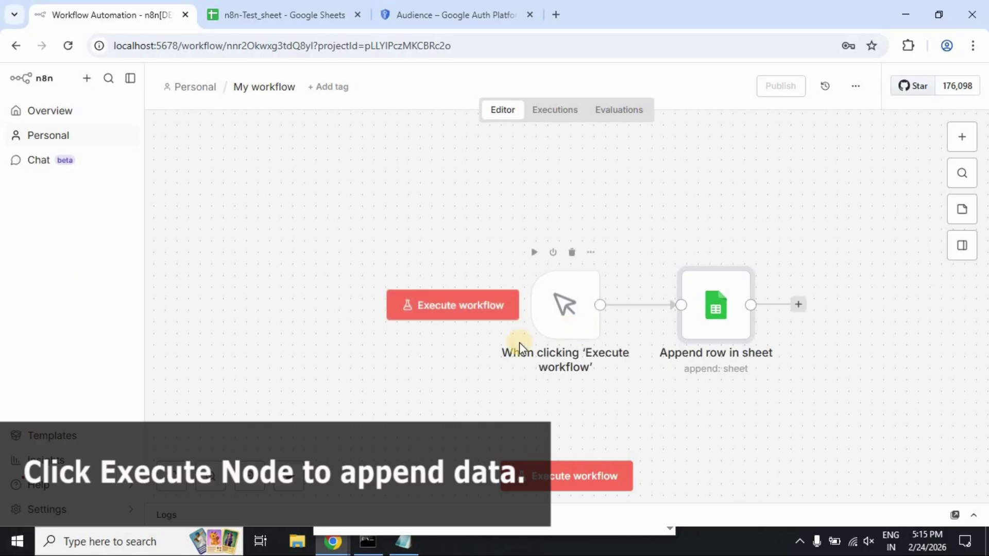
{"action": "left_click", "coordinate": [580, 484]}
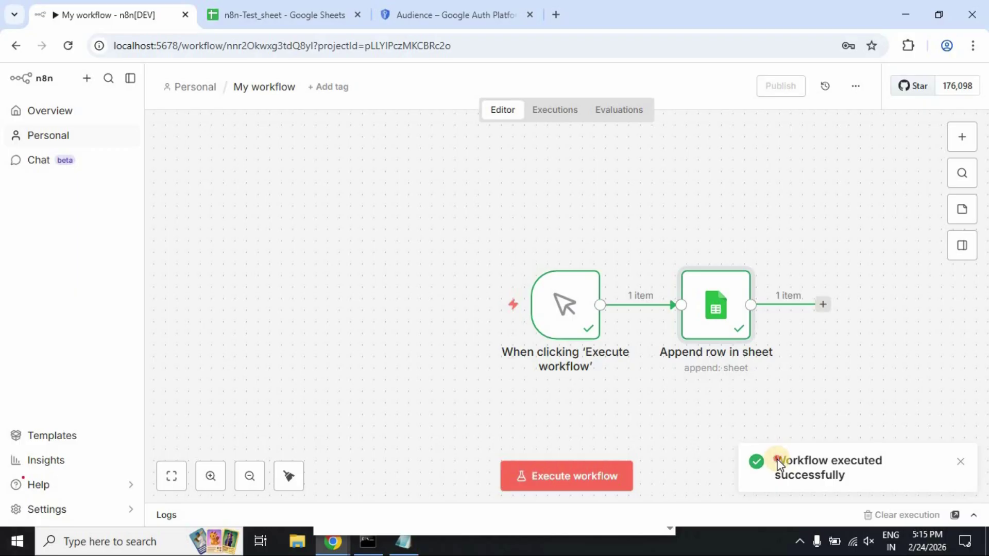
{"action": "left_click_drag", "start_coordinate": [779, 464], "coordinate": [853, 472]}
{"action": "left_click", "coordinate": [849, 418]}
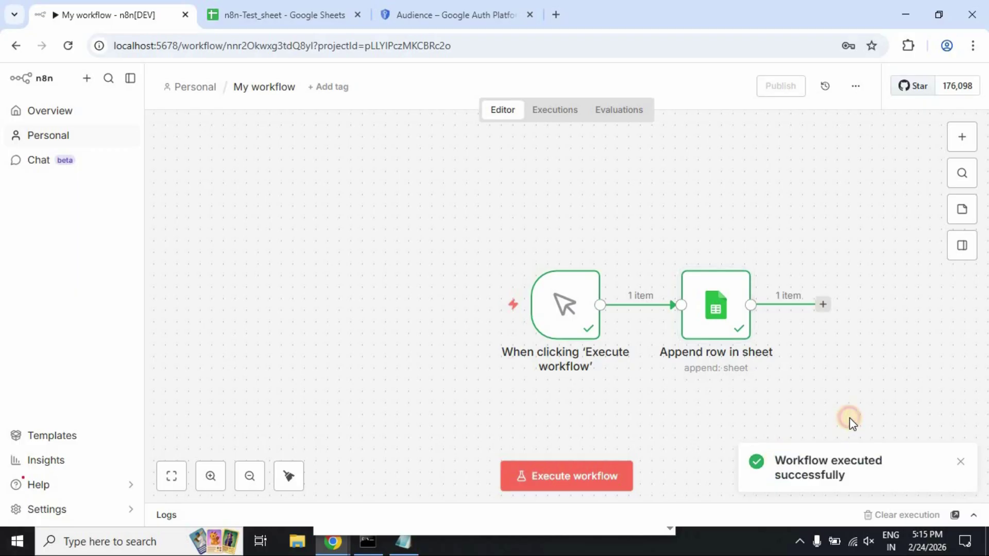
Step: Check the Name, Email, Phone and Comment cells of row 2 in the n8n-Test_sheet spreadsheet
{"action": "left_click", "coordinate": [296, 12]}
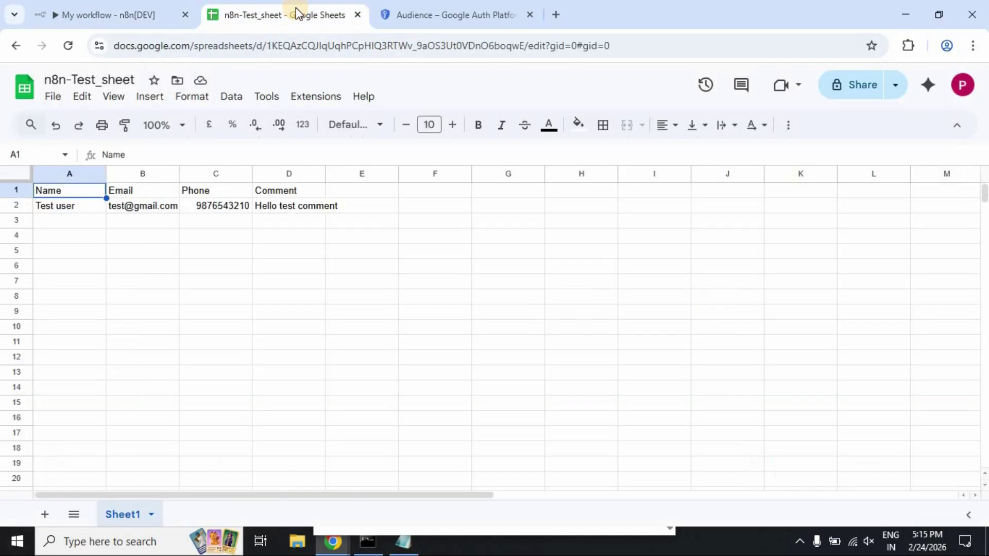
{"action": "left_click", "coordinate": [37, 209]}
{"action": "left_click", "coordinate": [146, 210]}
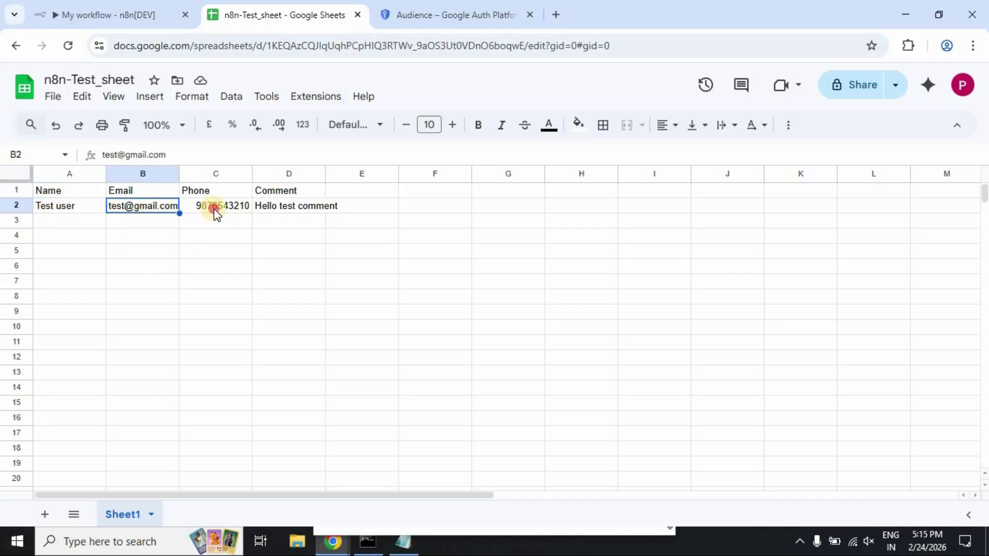
{"action": "left_click", "coordinate": [214, 210]}
{"action": "left_click", "coordinate": [274, 207]}
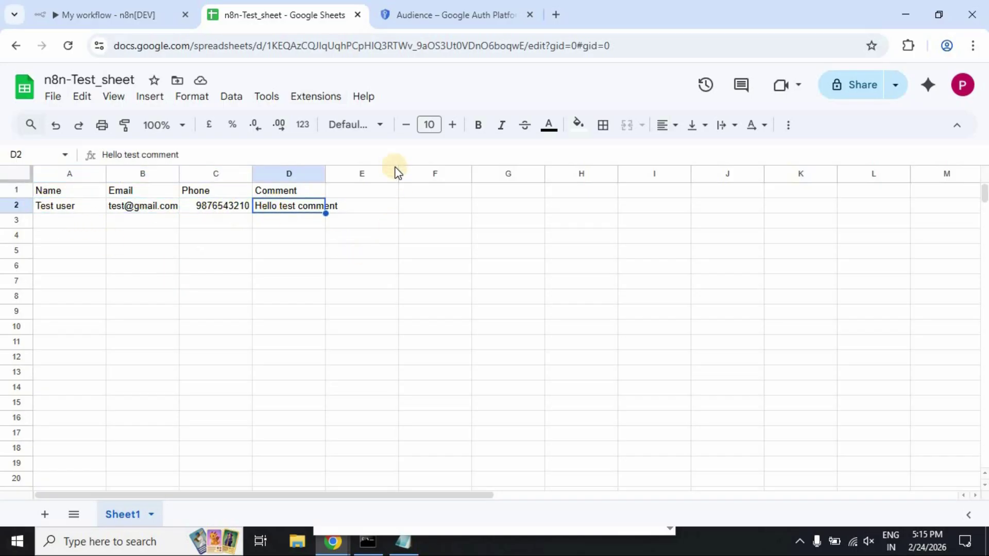
Step: Review the Append row output in n8n's workflow logs and execution history, and leave for the overview
{"action": "left_click", "coordinate": [80, 7]}
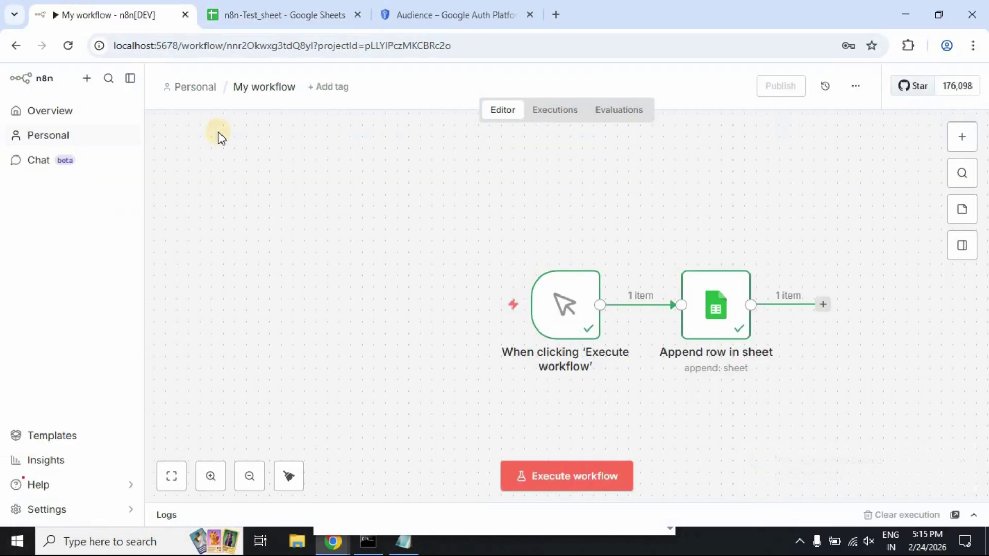
{"action": "left_click", "coordinate": [169, 515]}
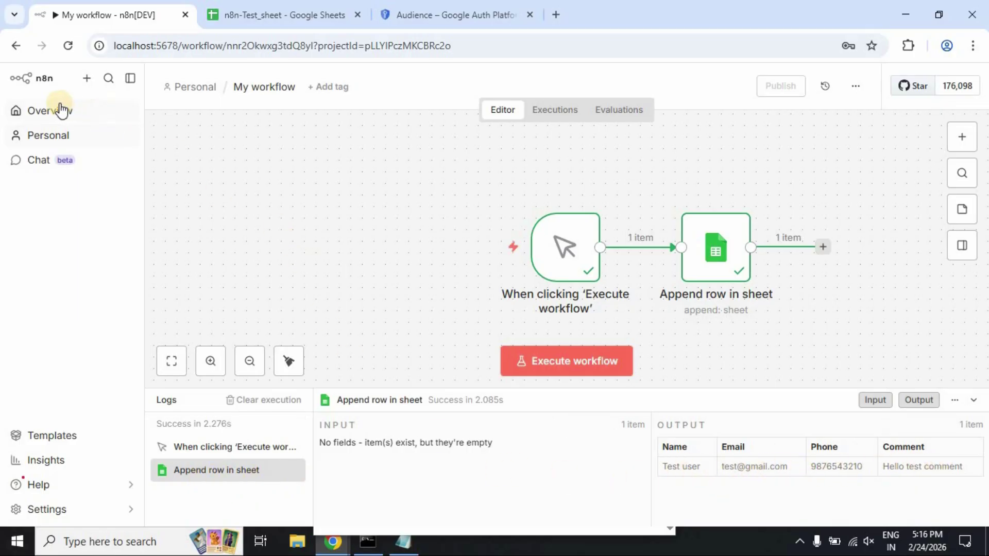
{"action": "left_click", "coordinate": [562, 114]}
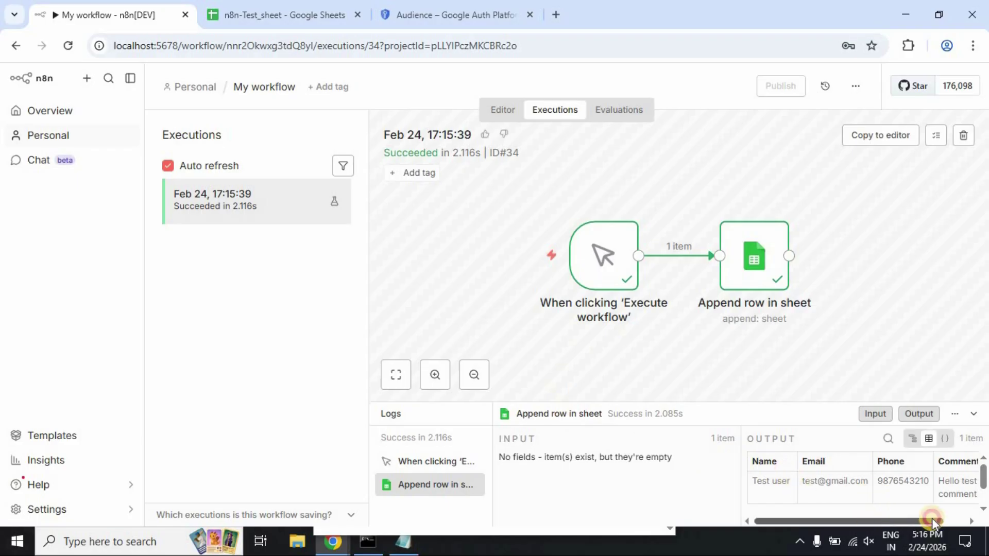
{"action": "left_click_drag", "start_coordinate": [930, 521], "coordinate": [936, 522]}
{"action": "left_click", "coordinate": [75, 114]}
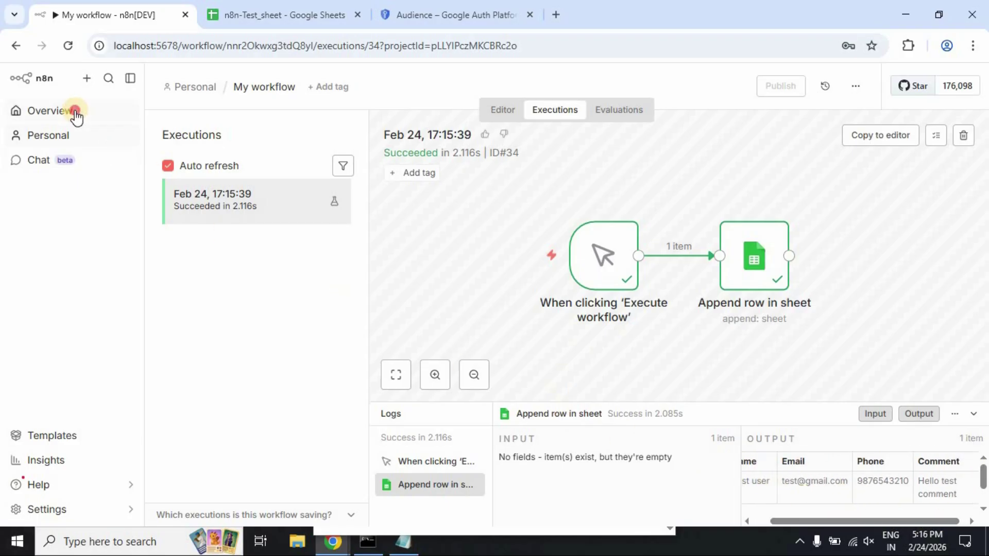